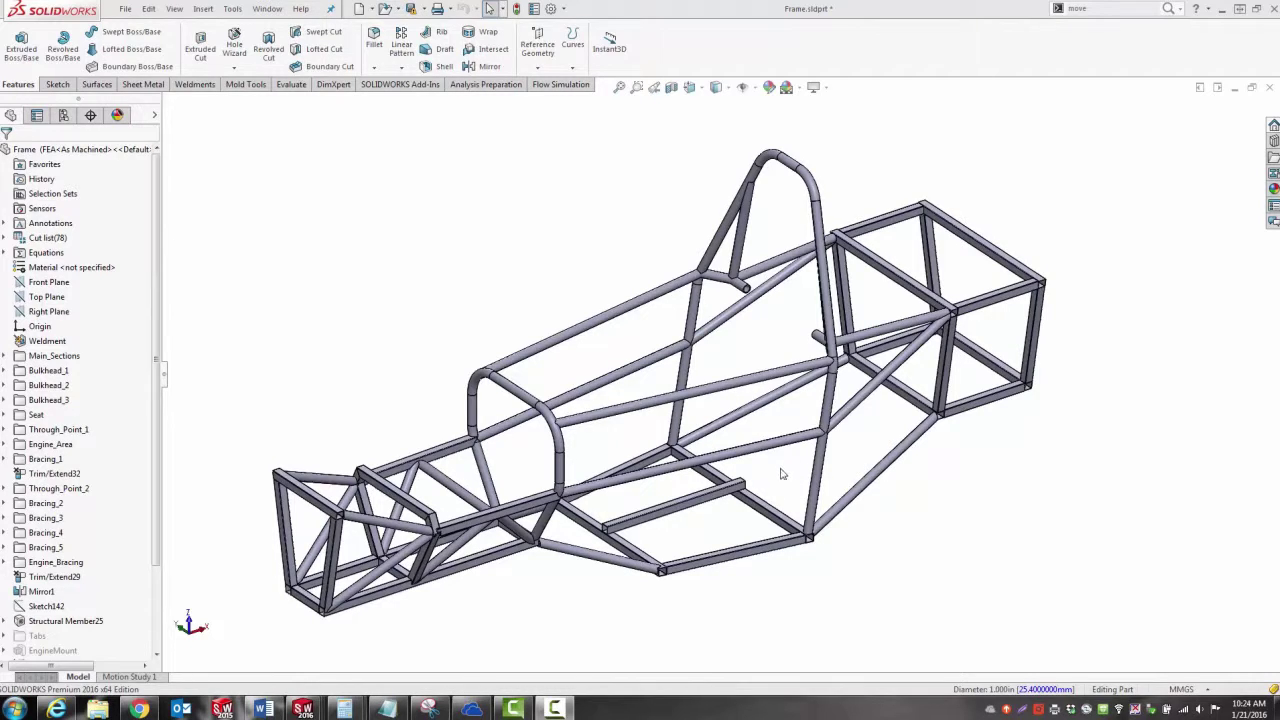
# Insert one diagonal frame tube into a new part and save it as Frame-Structural Member72.SLDPRT.
pyautogui.moveTo(783, 470)
pyautogui.mouseDown(button='middle')
pyautogui.moveTo(789, 449)
pyautogui.moveTo(784, 475)
pyautogui.mouseUp(button='middle')
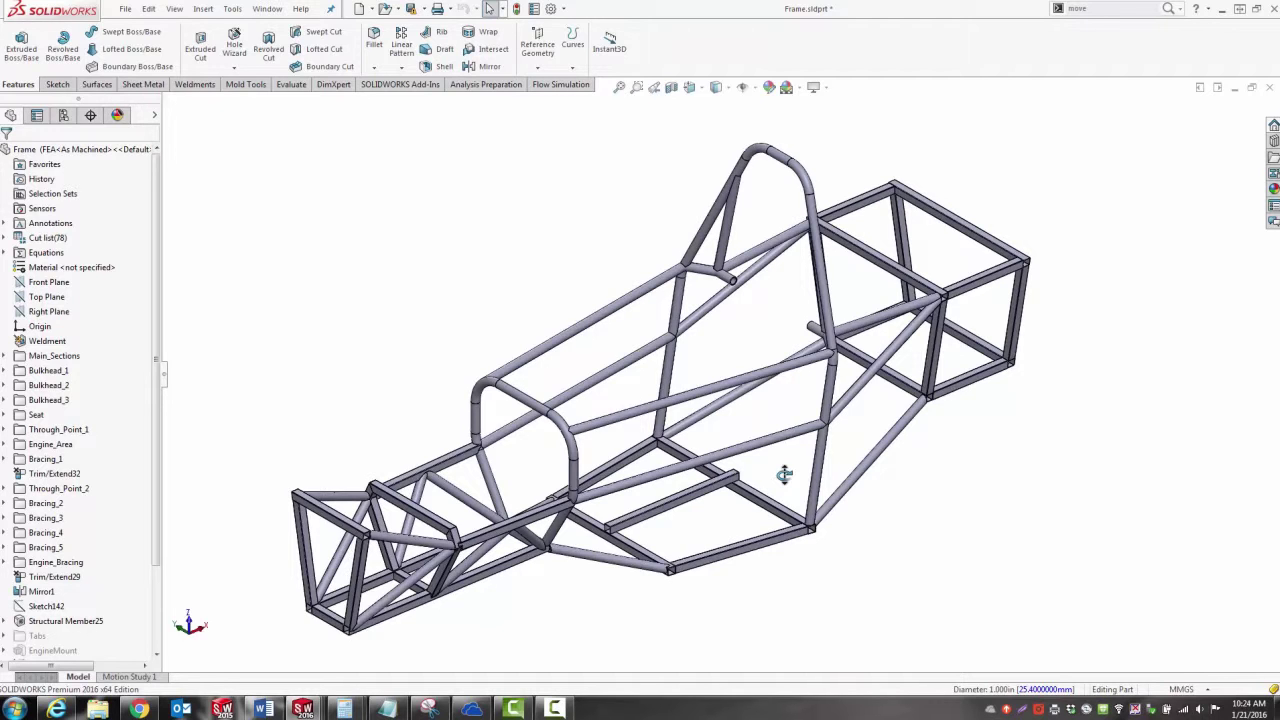
pyautogui.click(780, 370)
pyautogui.rightClick(776, 378)
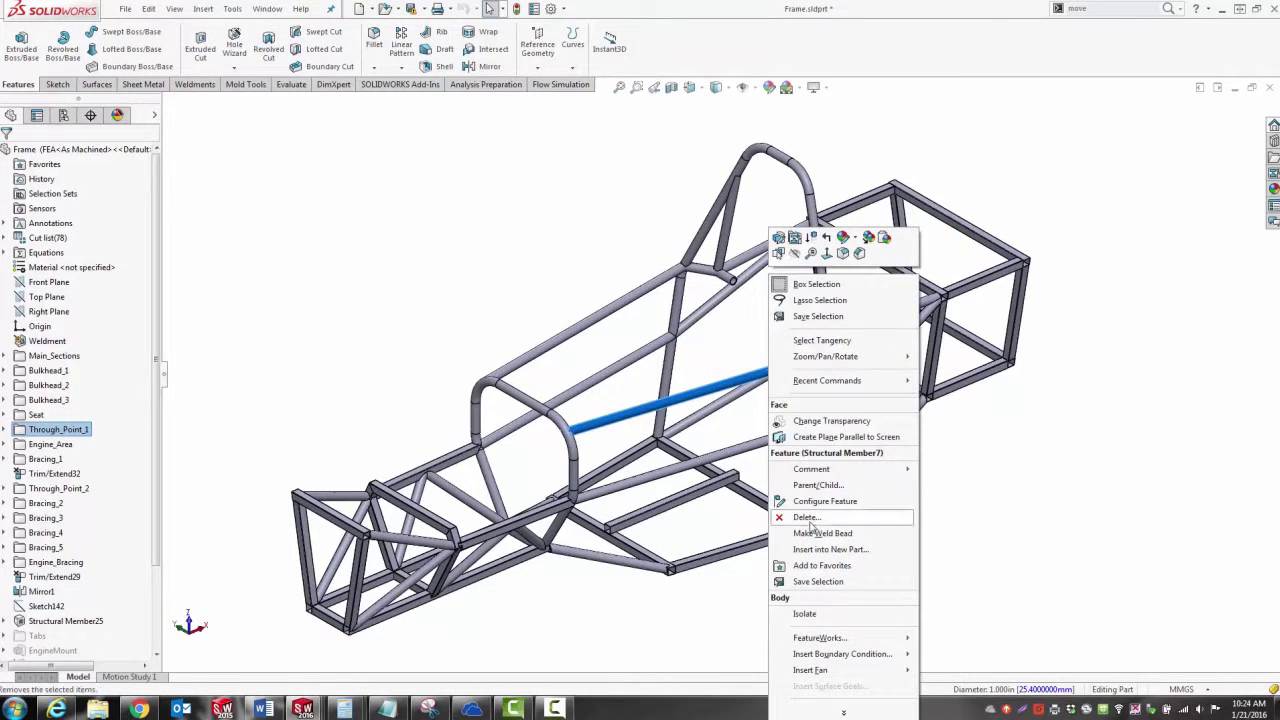
pyautogui.click(820, 550)
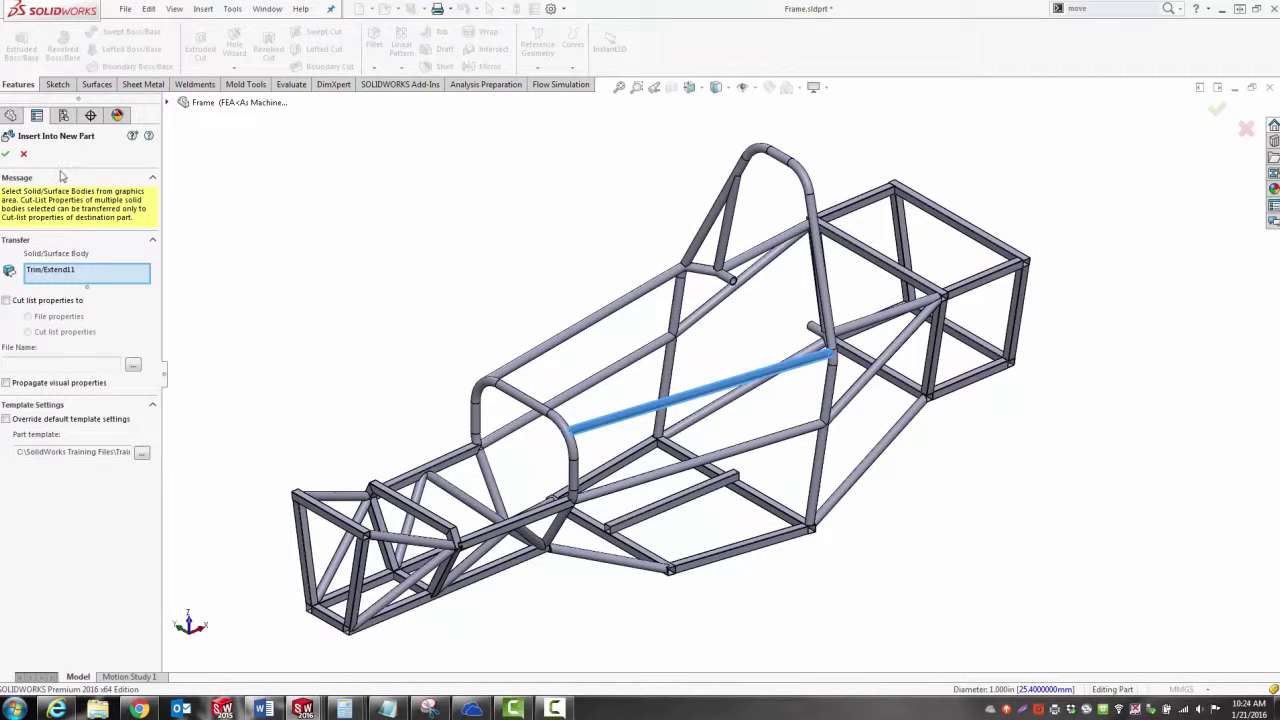
pyautogui.click(6, 153)
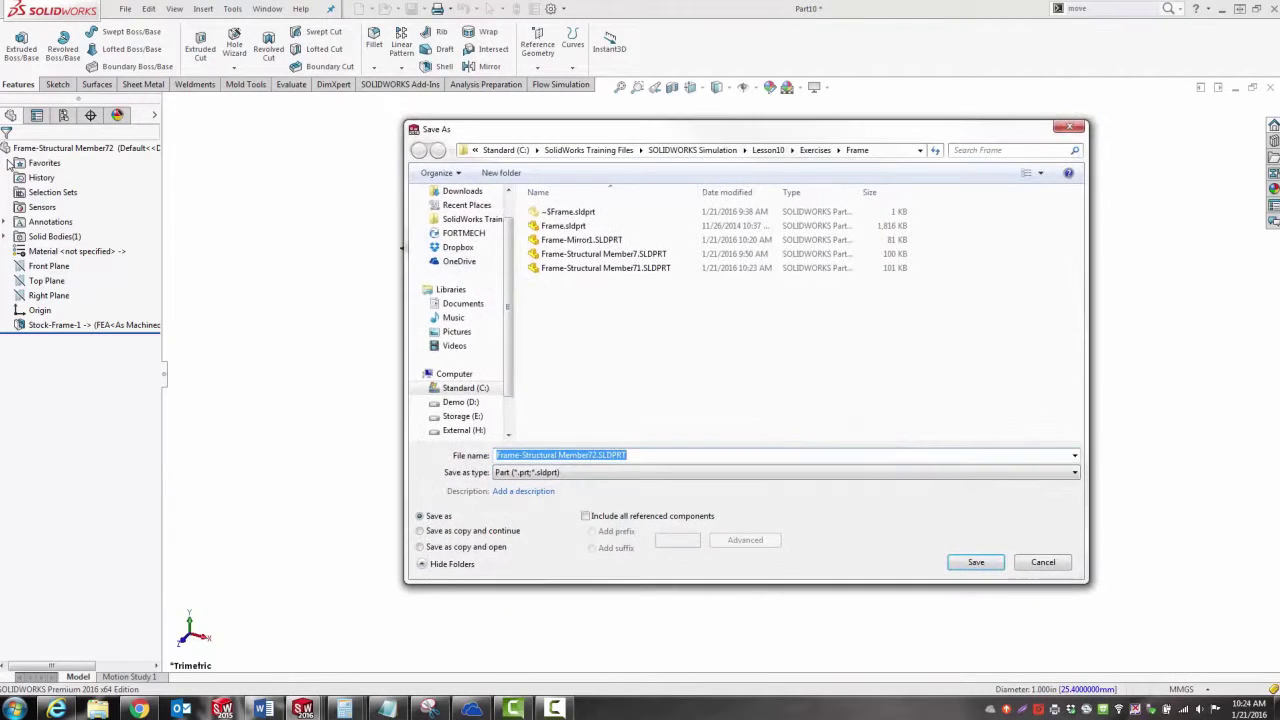
pyautogui.click(970, 566)
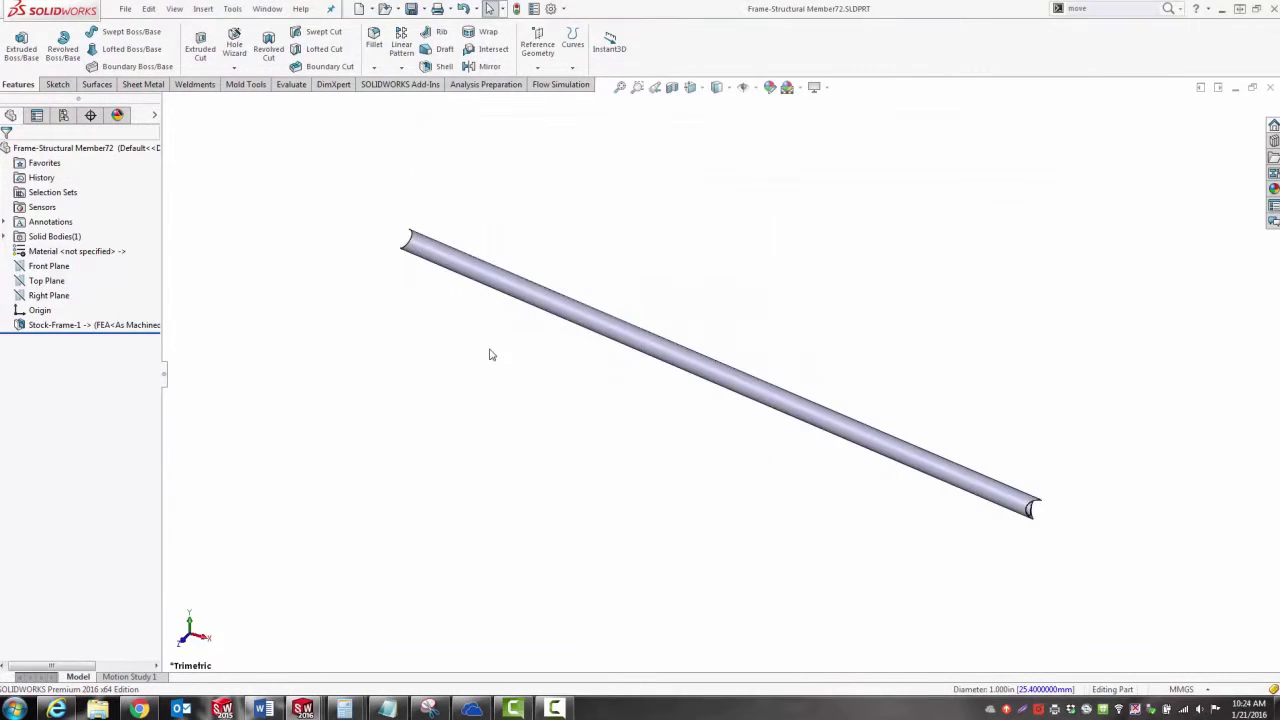
pyautogui.moveTo(421, 386); pyautogui.dragTo(529, 380, button='middle')
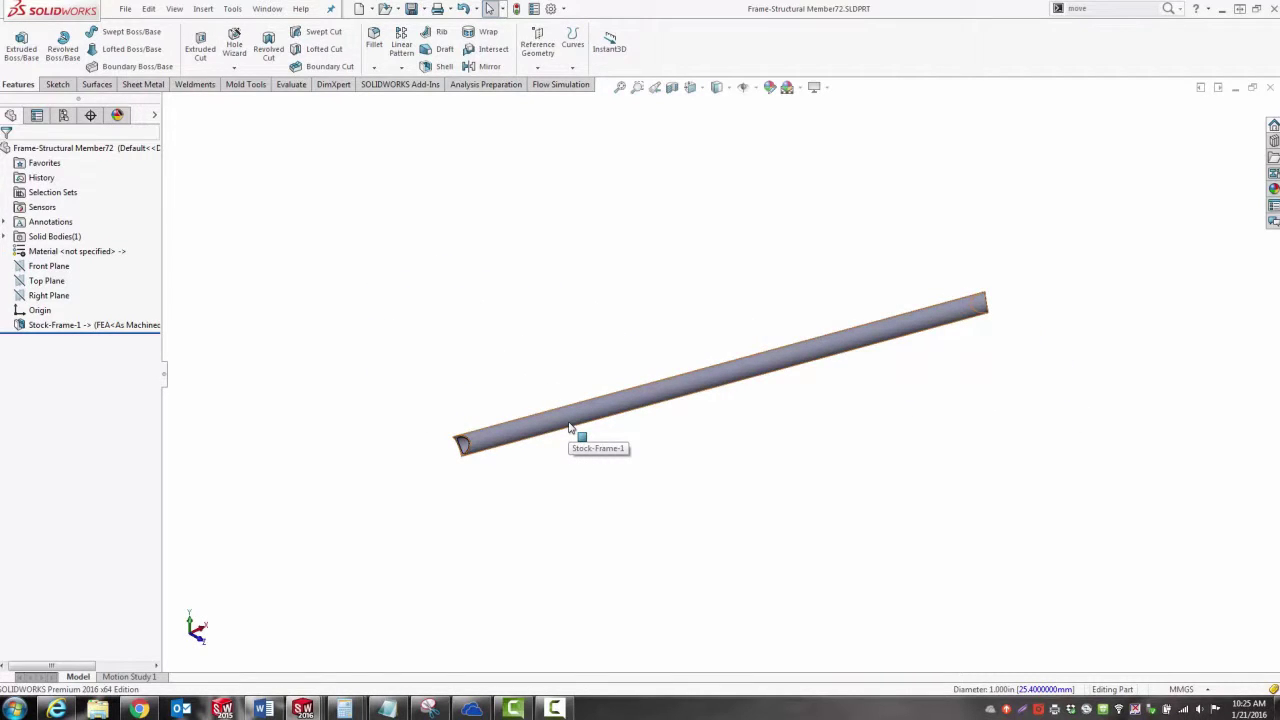
# Sketch a thin center rectangle on the Top Plane that extends past both tube ends.
pyautogui.click(66, 283)
pyautogui.click(69, 265)
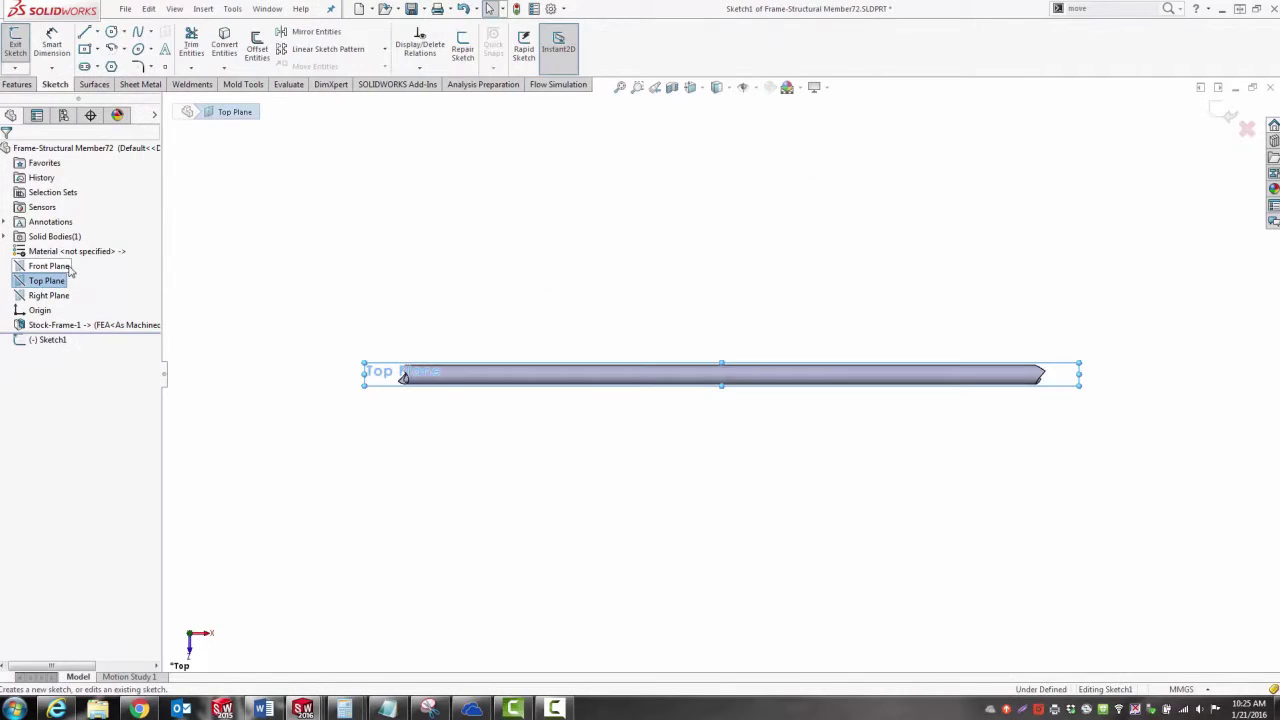
pyautogui.click(85, 48)
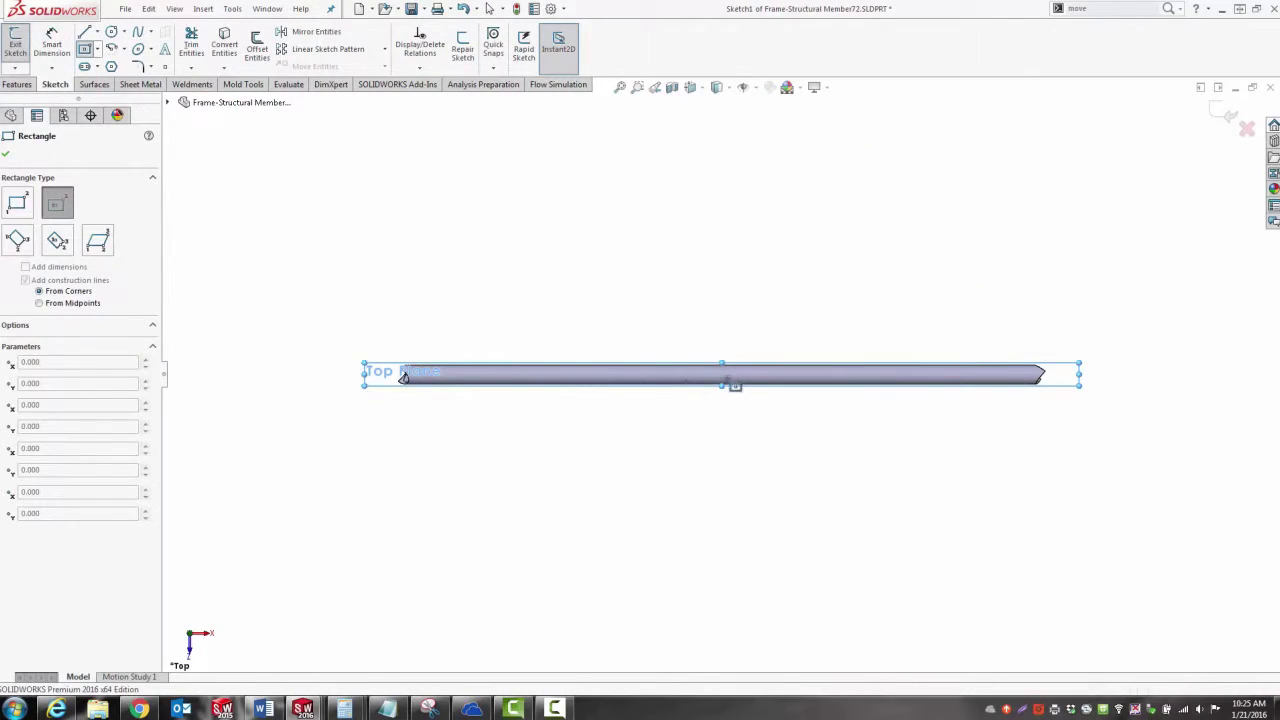
pyautogui.click(688, 378)
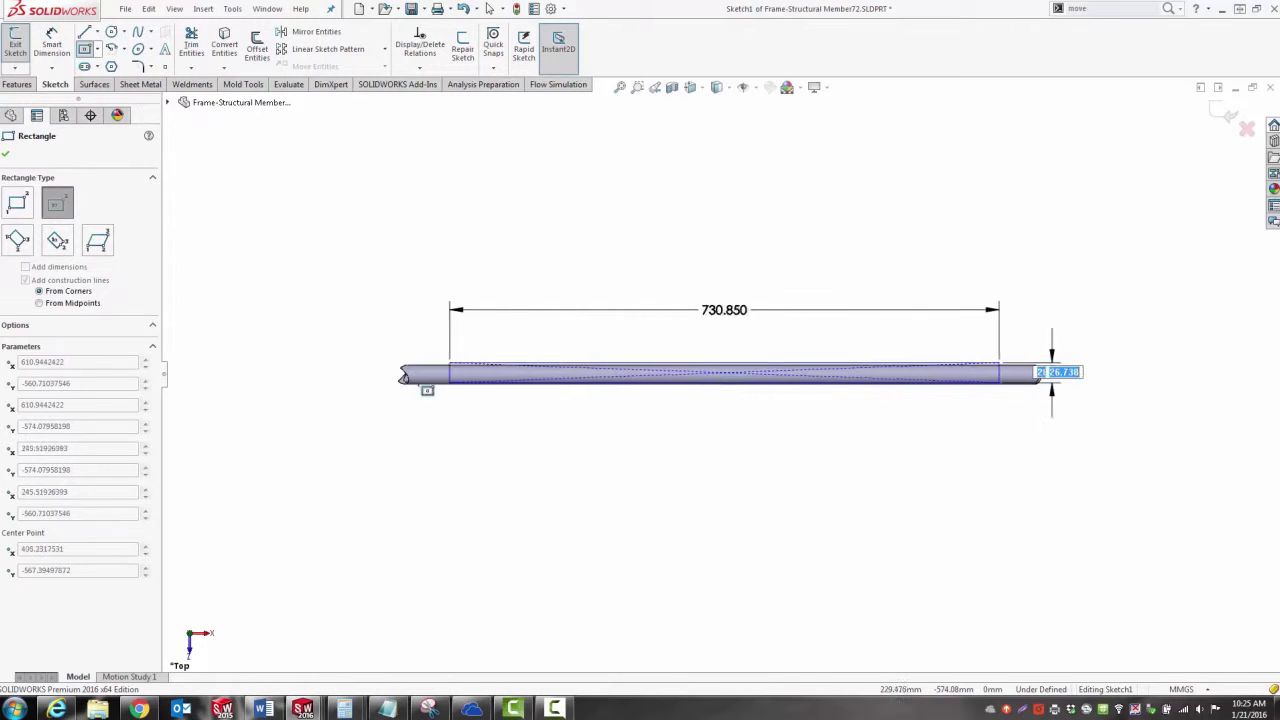
pyautogui.click(352, 375)
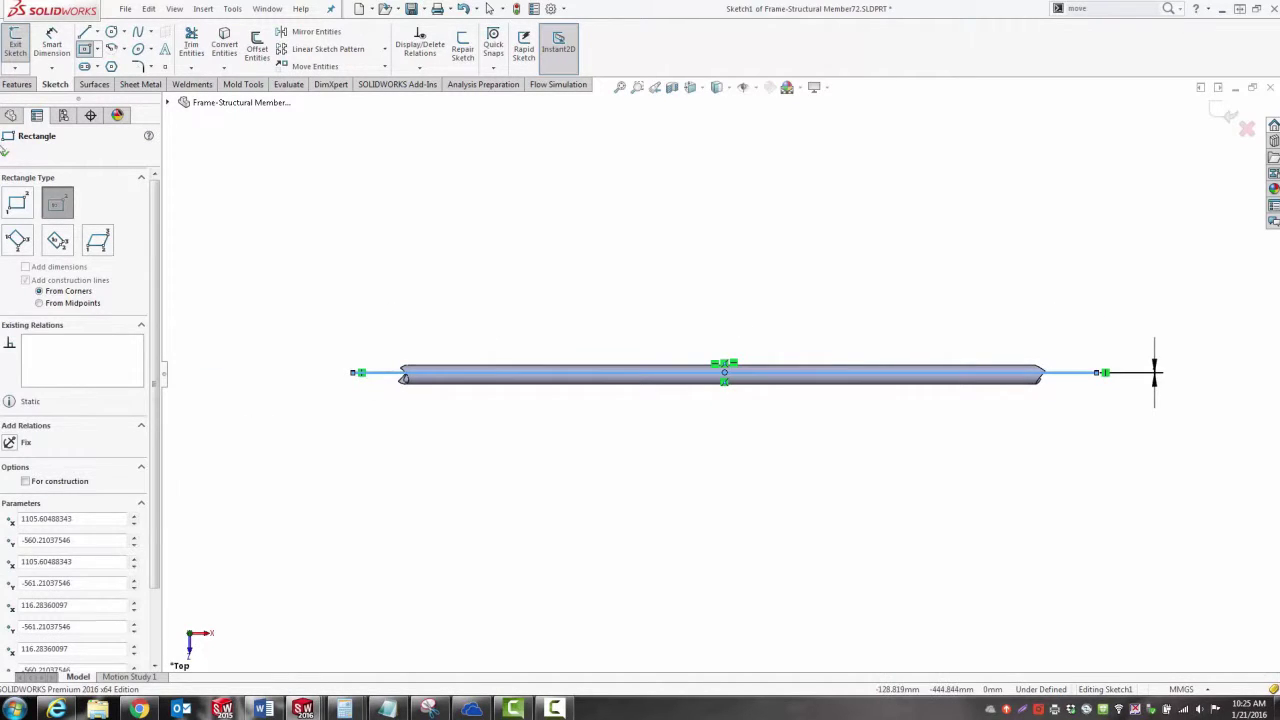
pyautogui.click(7, 155)
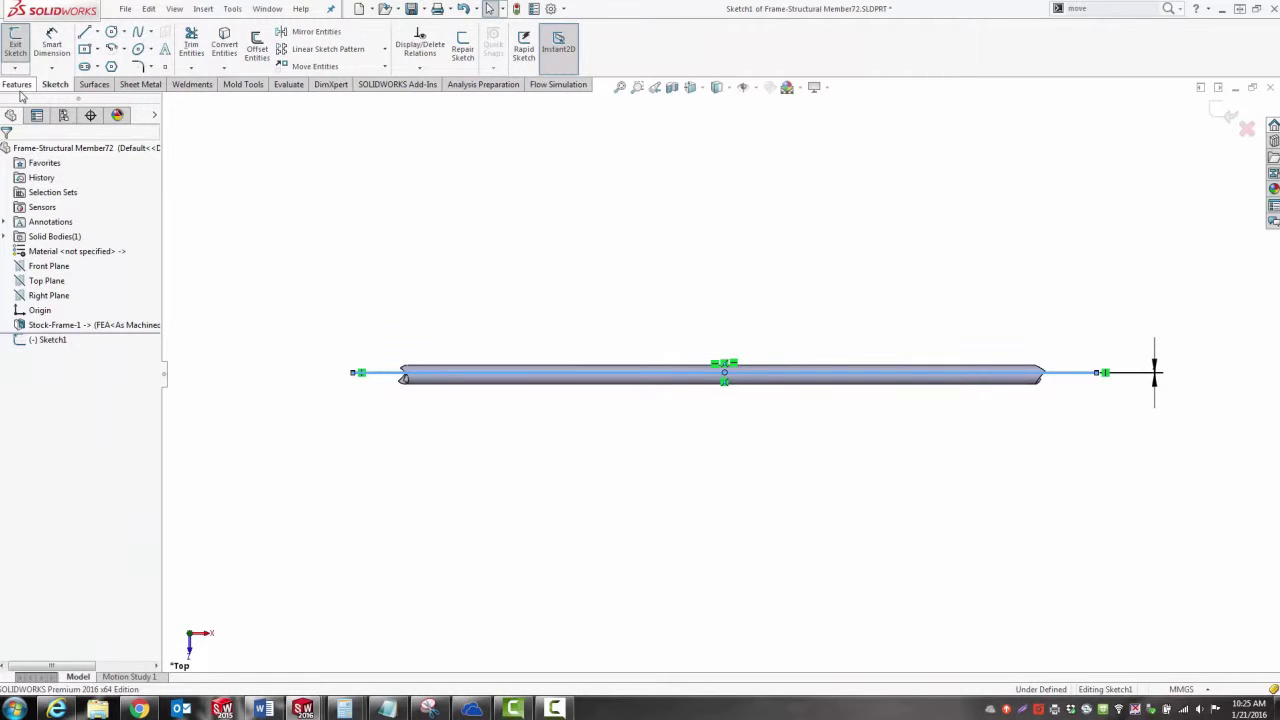
pyautogui.click(20, 89)
# Extrude-cut the rectangle Up To Surface at the tube face, slitting the wall lengthwise.
pyautogui.click(200, 45)
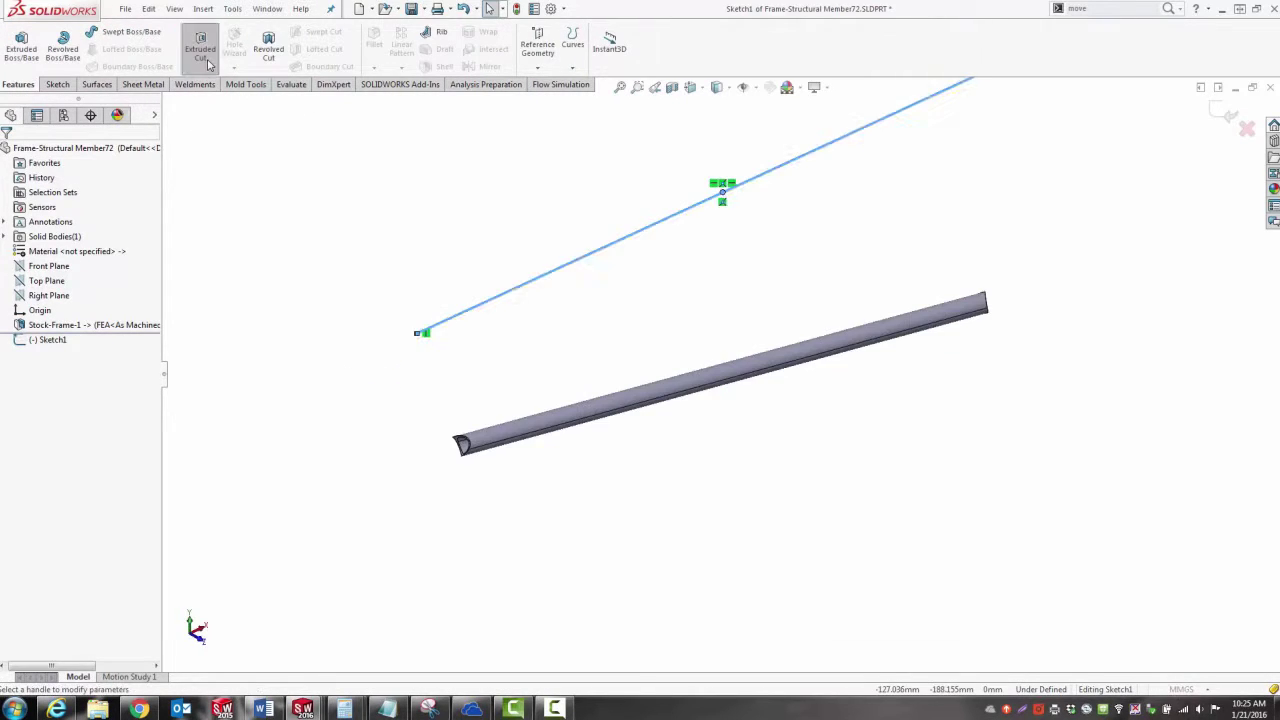
pyautogui.click(124, 236)
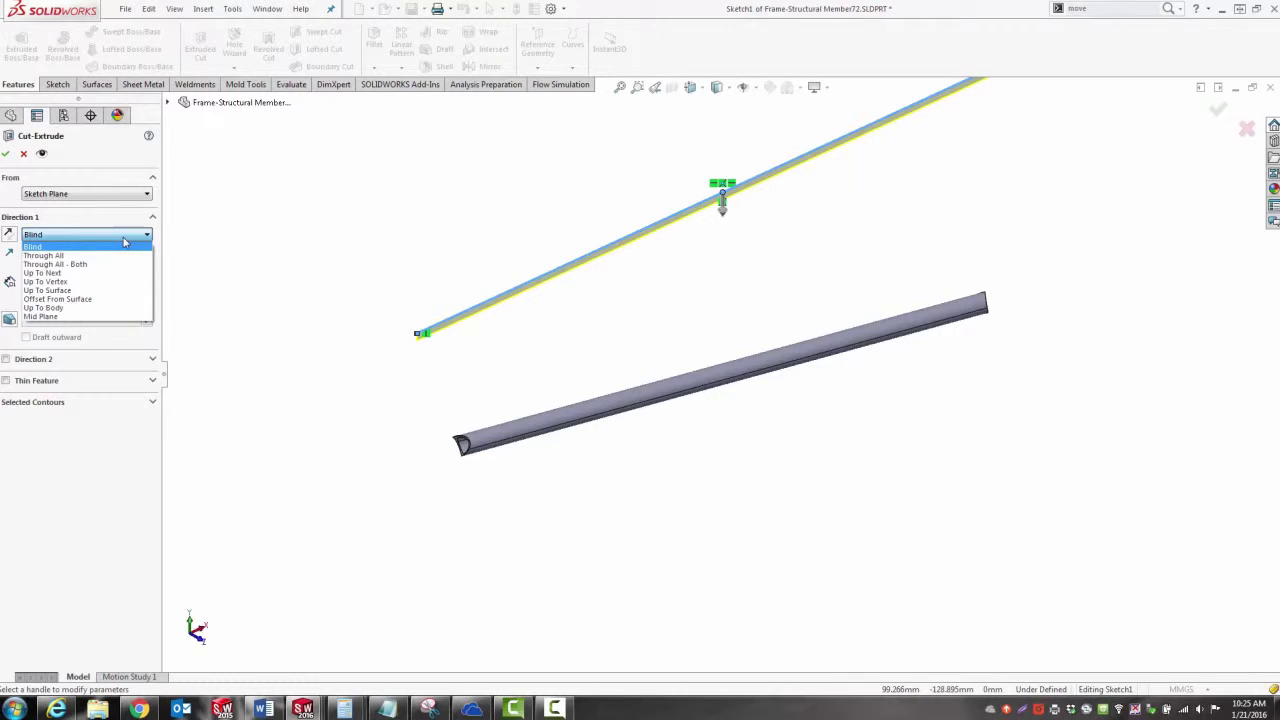
pyautogui.click(95, 290)
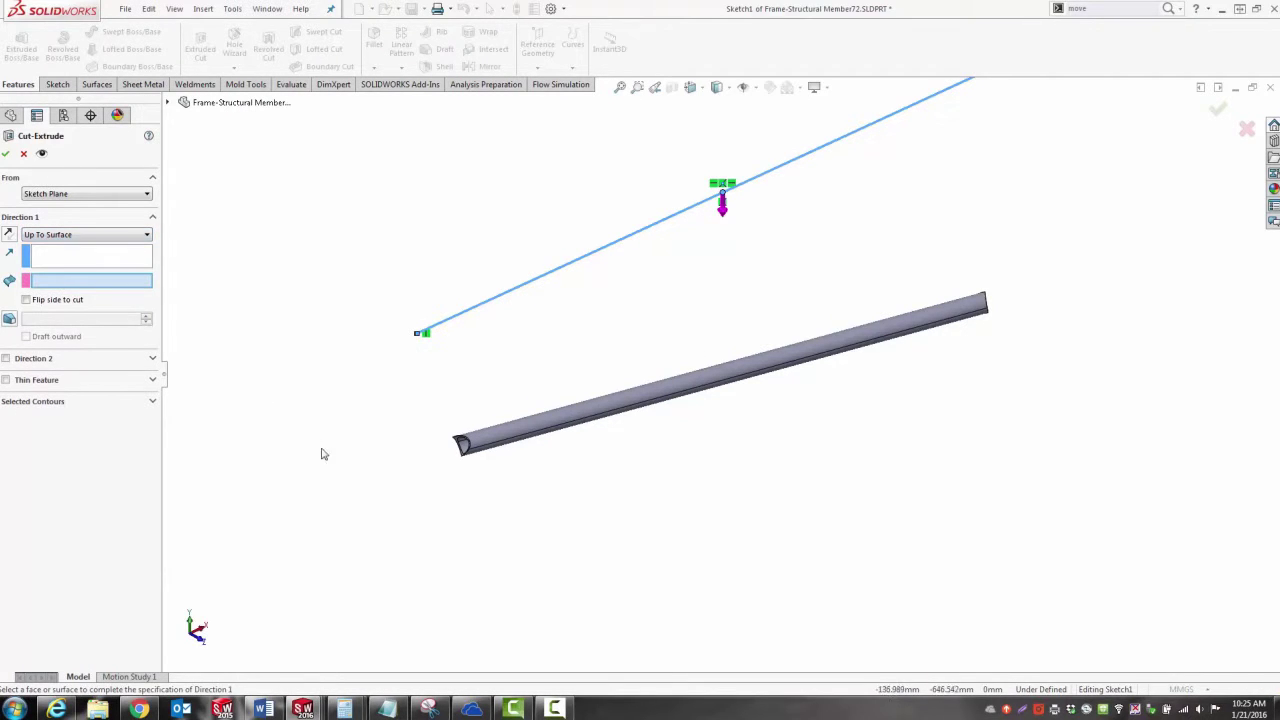
pyautogui.click(465, 449)
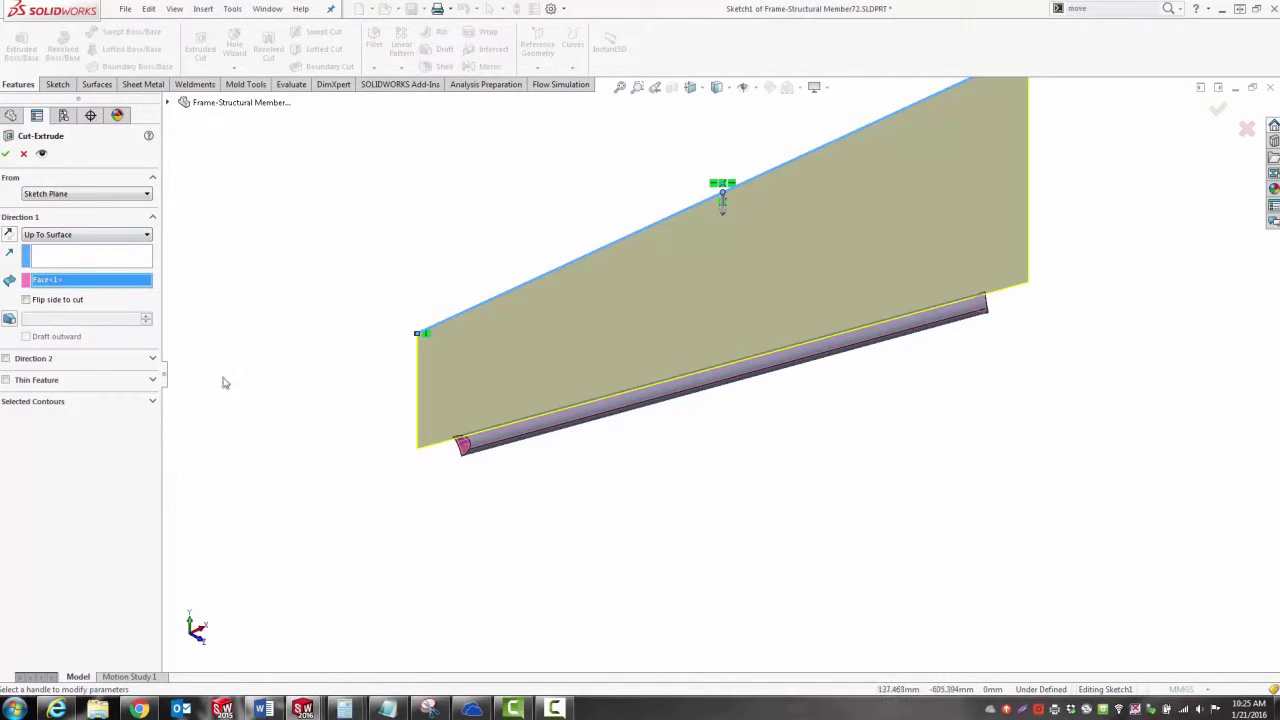
pyautogui.click(7, 156)
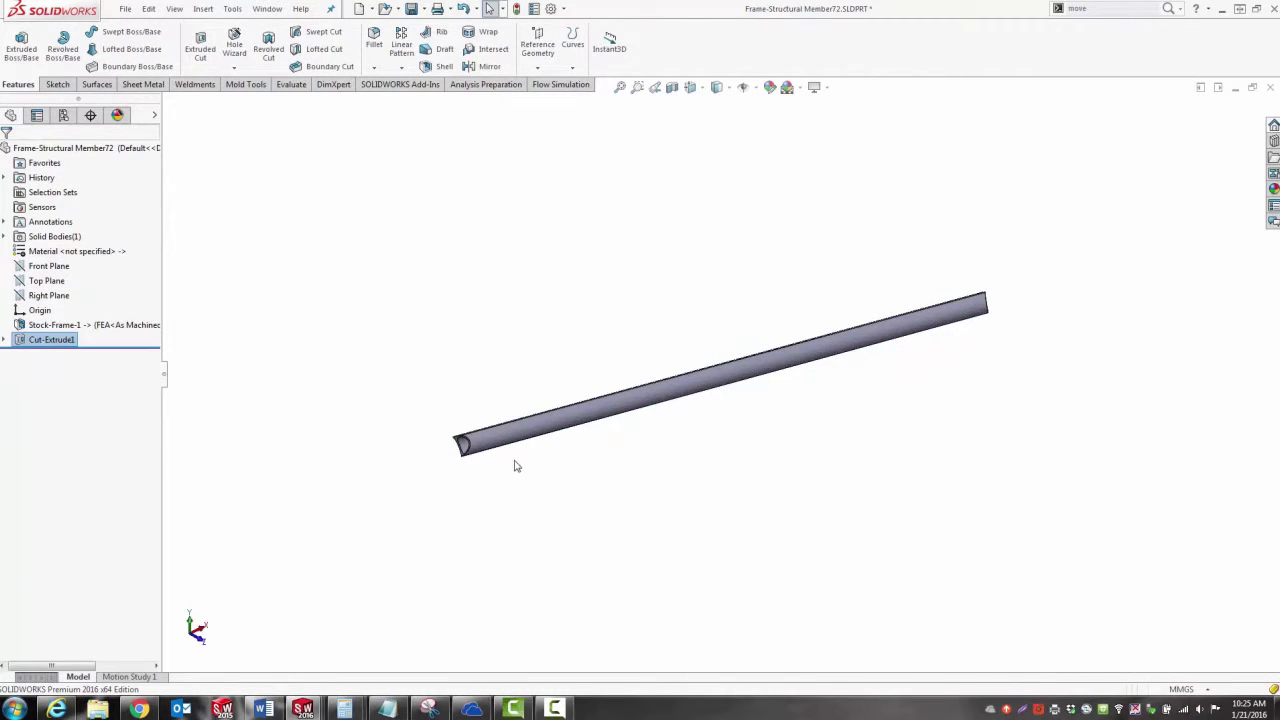
pyautogui.scroll(-3, 515, 465)
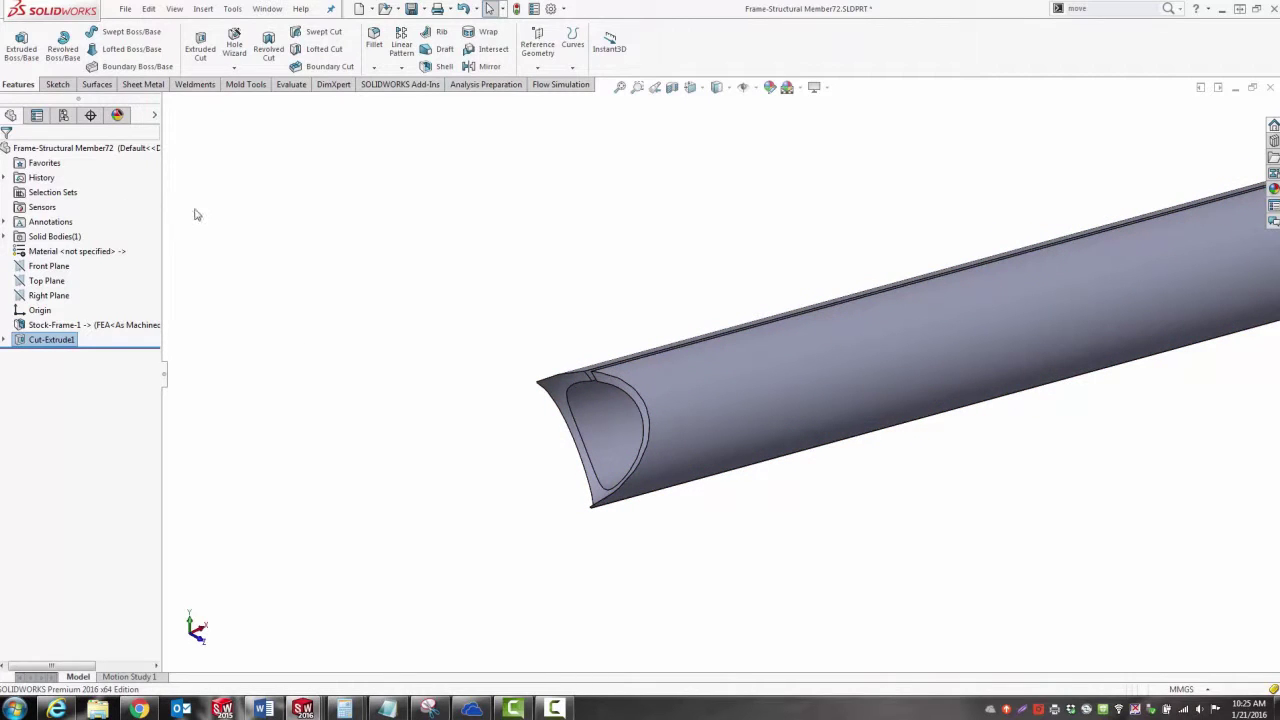
# Apply Insert Bends to the slit tube, using its top edge as the fixed edge.
pyautogui.click(142, 84)
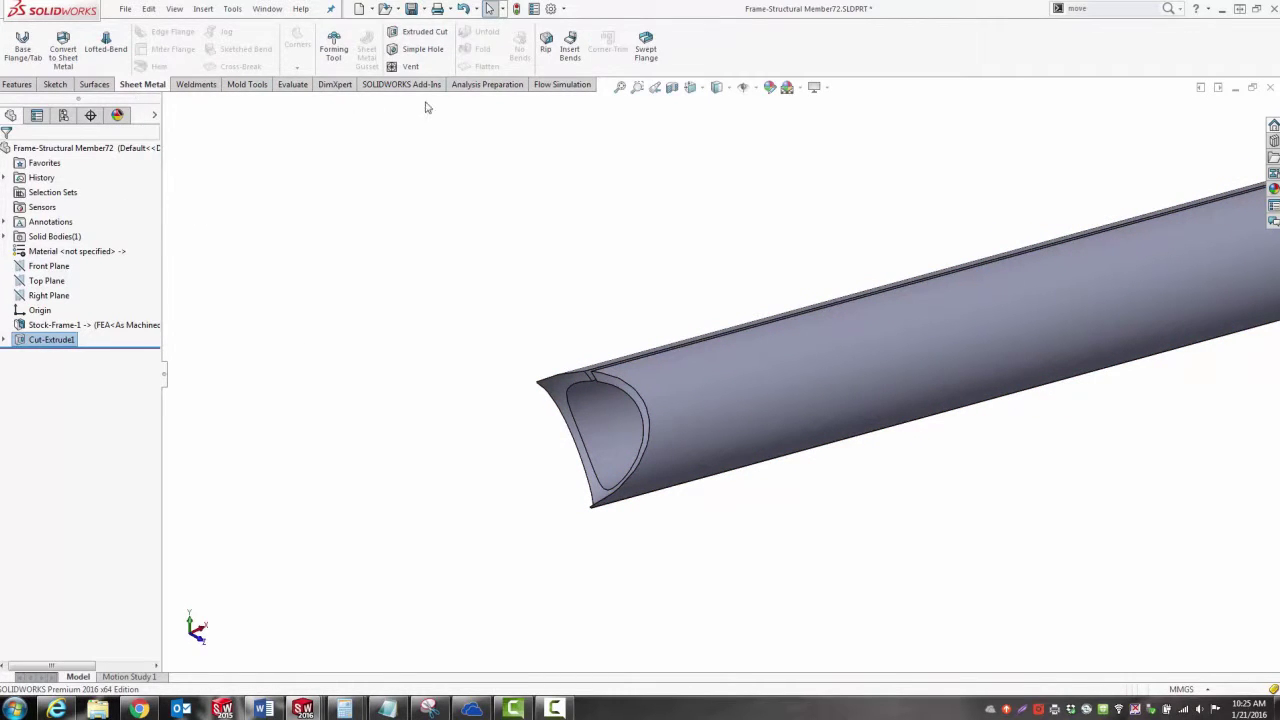
pyautogui.click(578, 54)
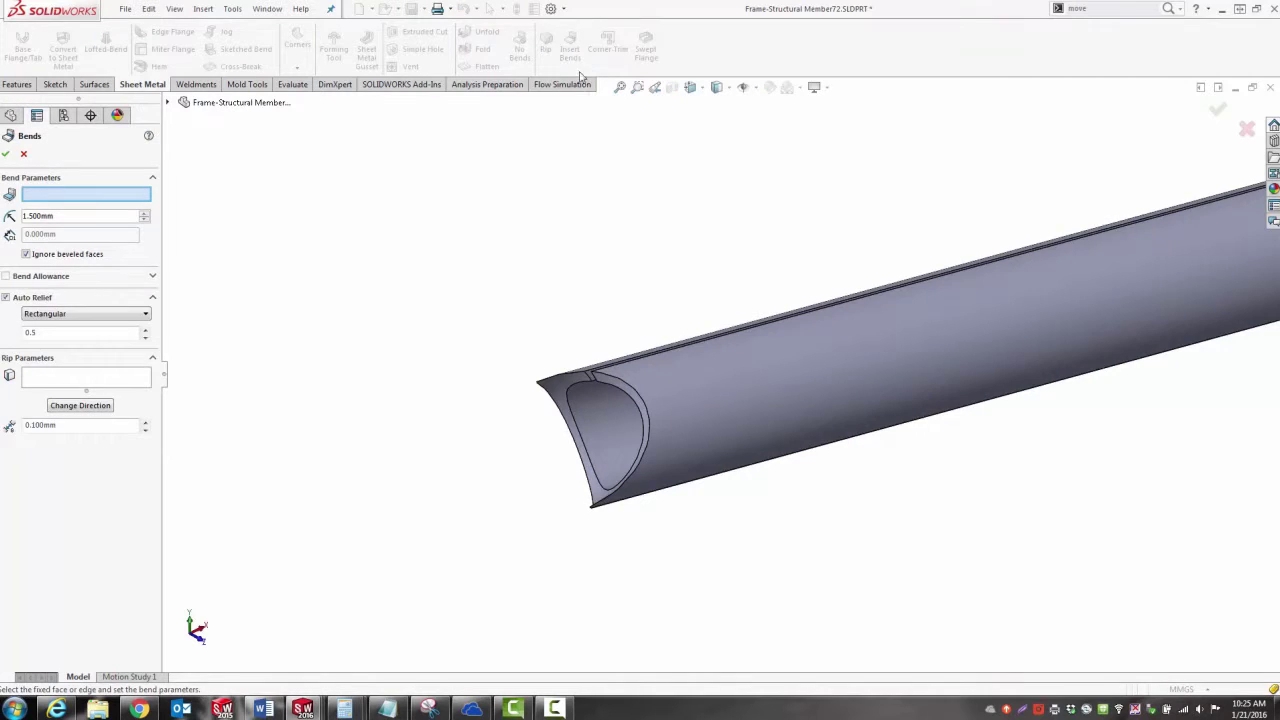
pyautogui.click(683, 350)
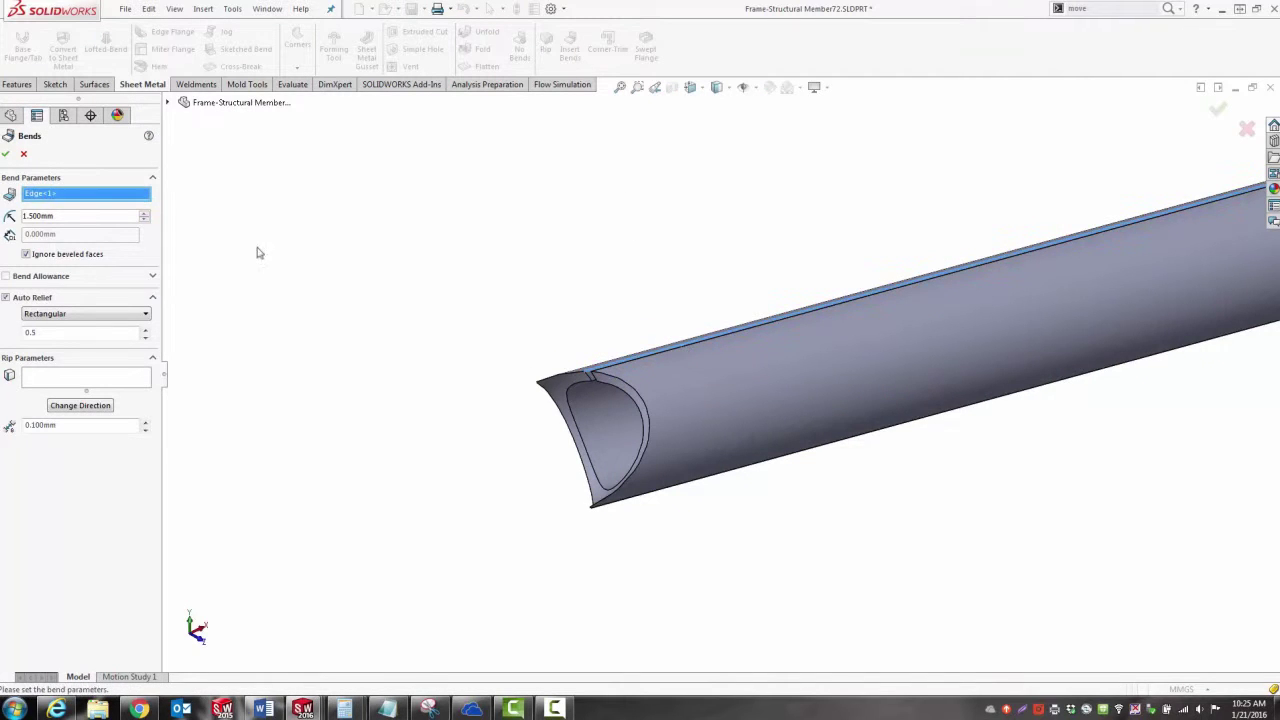
pyautogui.click(6, 154)
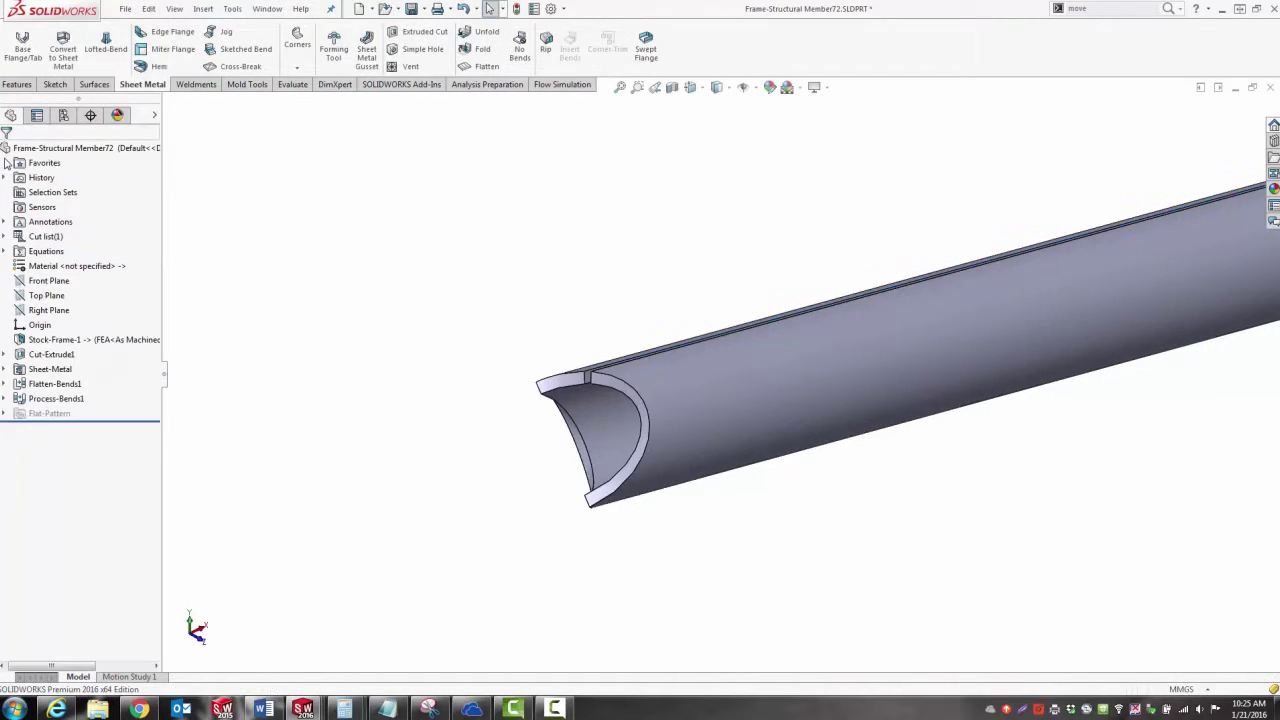
# Flatten the tube into its flat pattern and view the plate Normal To its face.
pyautogui.click(497, 66)
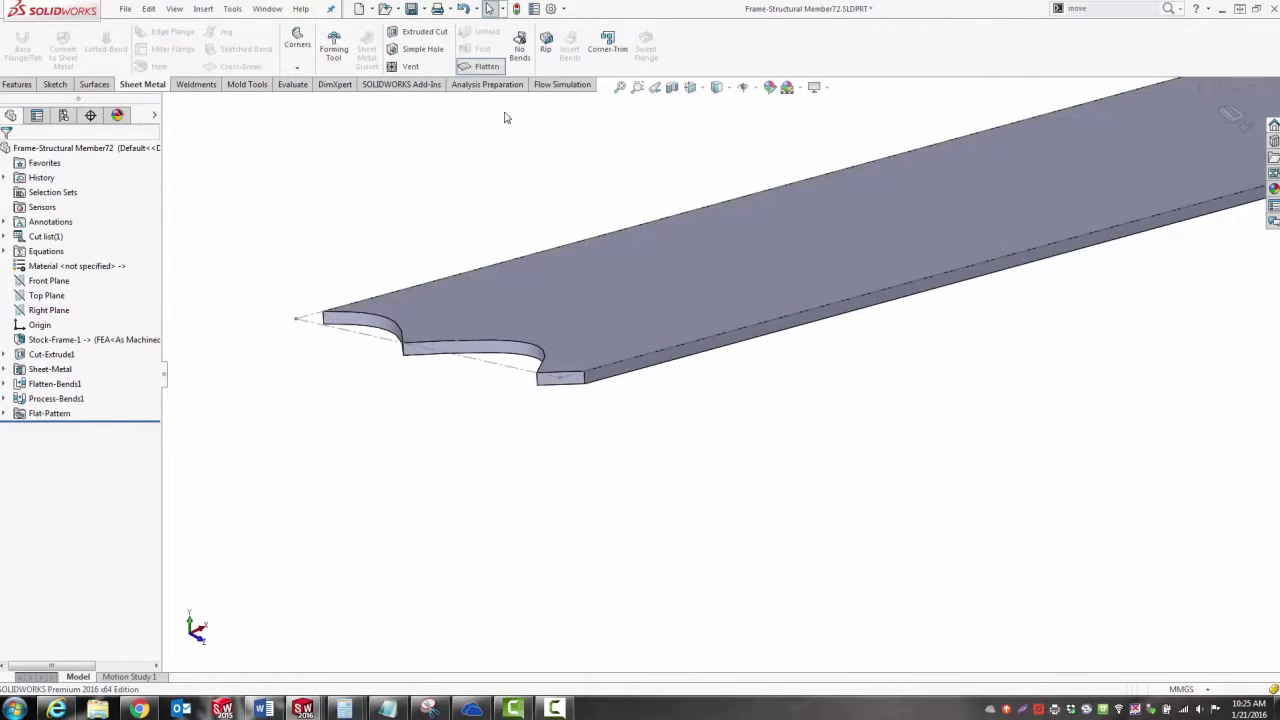
pyautogui.click(622, 334)
pyautogui.click(718, 290)
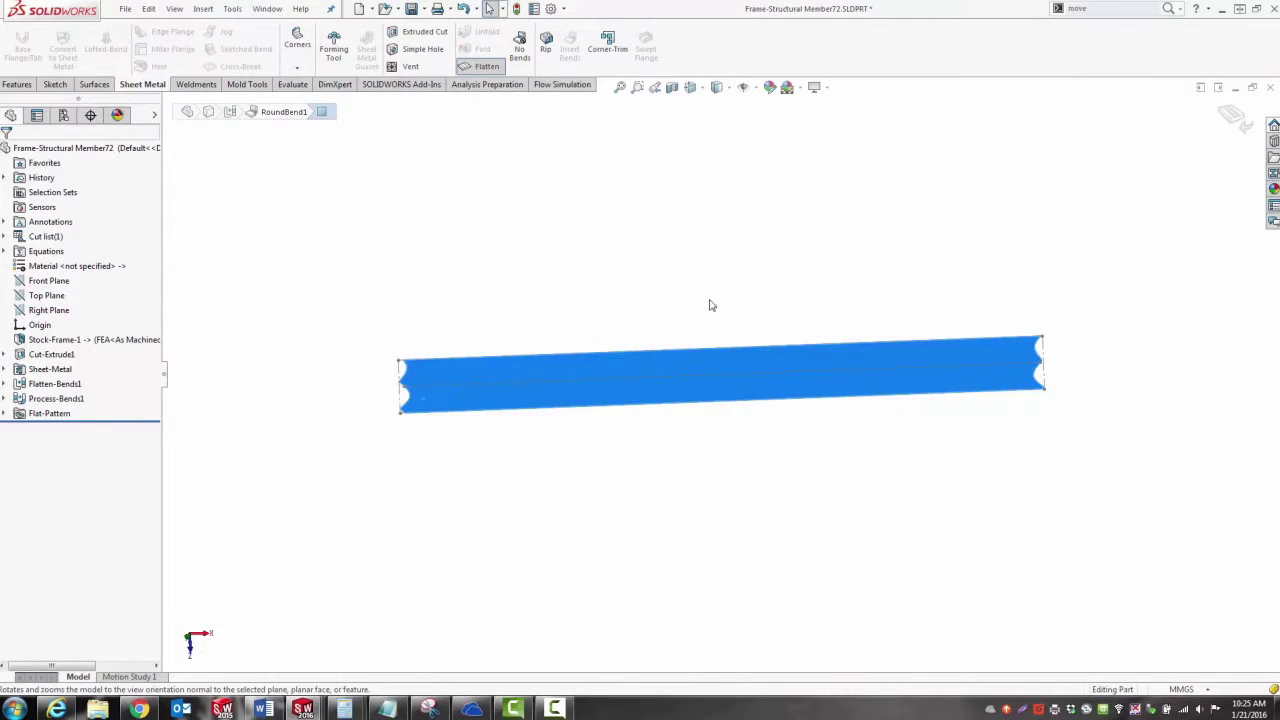
pyautogui.click(588, 489)
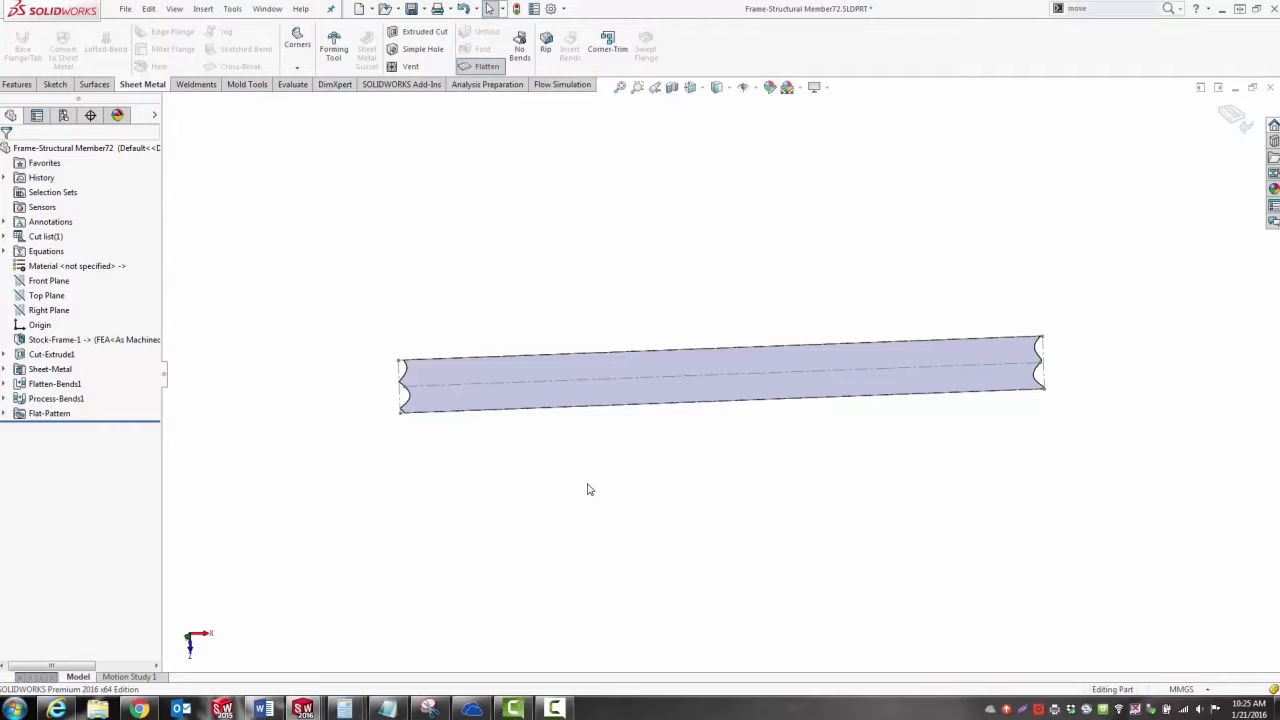
pyautogui.click(127, 10)
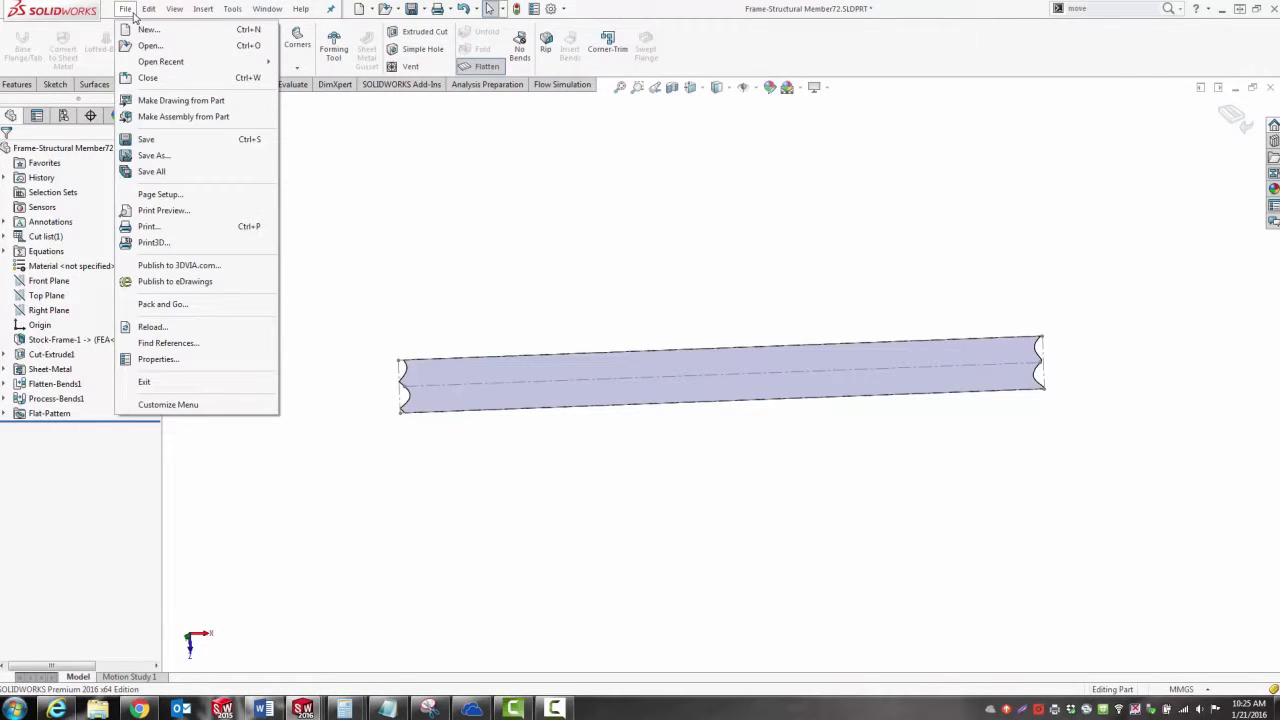
# Review the Page Setup scale and paper settings, then cancel out of Print.
pyautogui.click(147, 226)
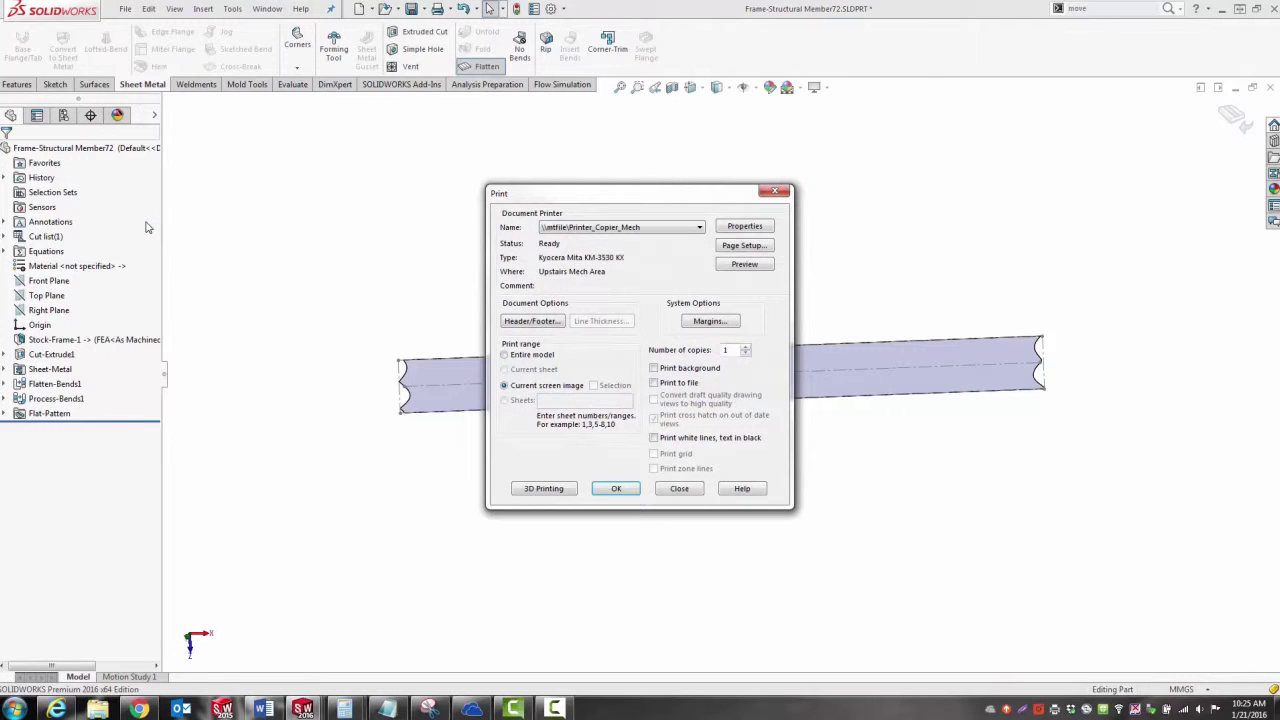
pyautogui.click(744, 246)
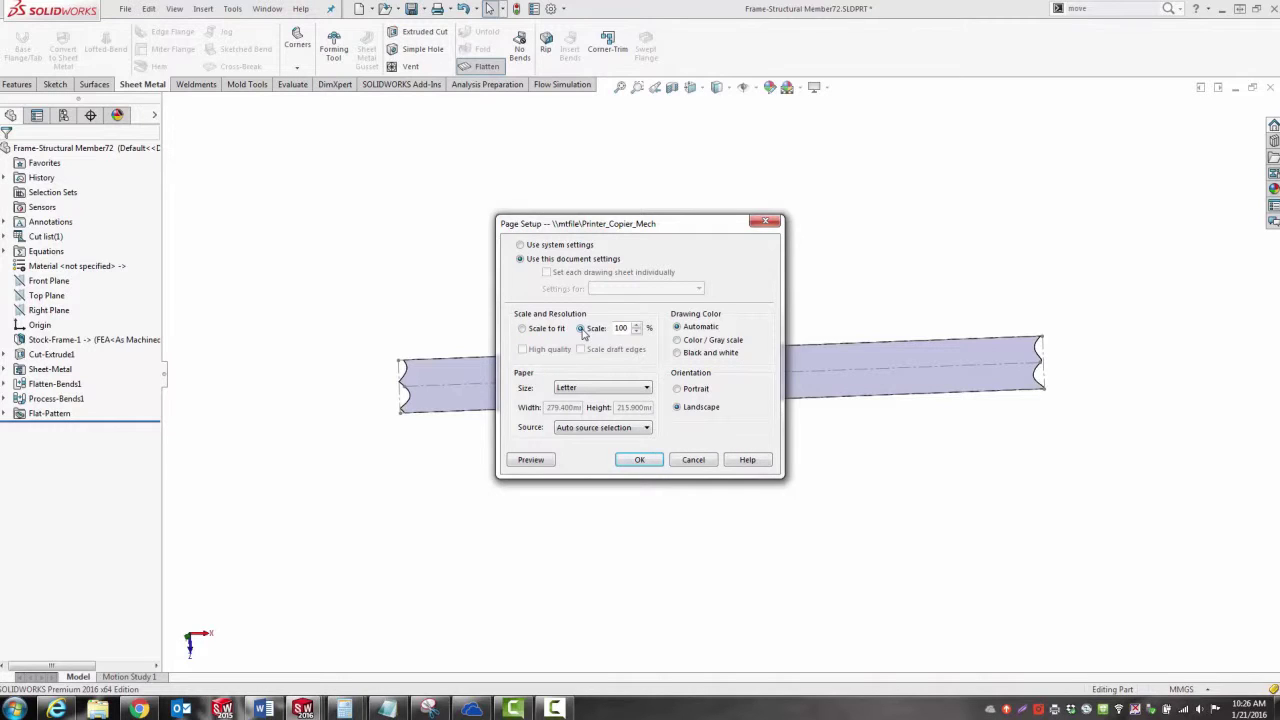
pyautogui.click(689, 463)
pyautogui.click(688, 487)
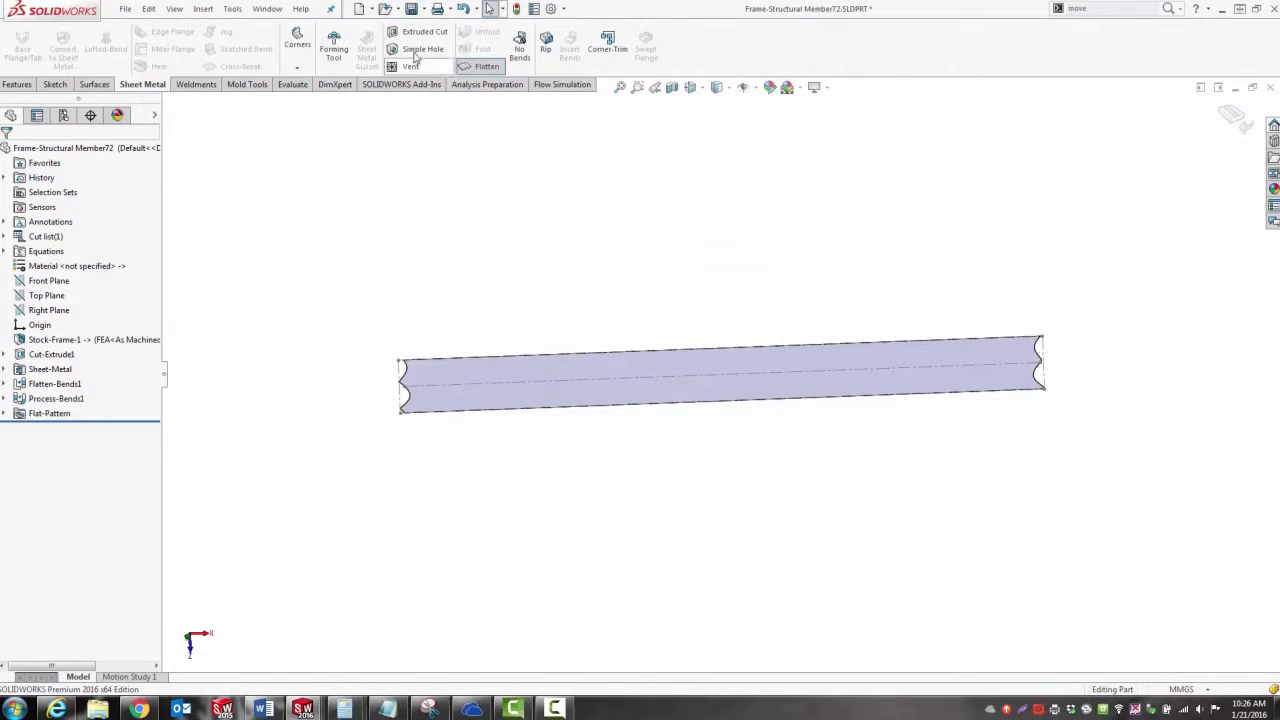
# Make a drawing from the part on a C_Size_ANSI sheet.
pyautogui.click(373, 9)
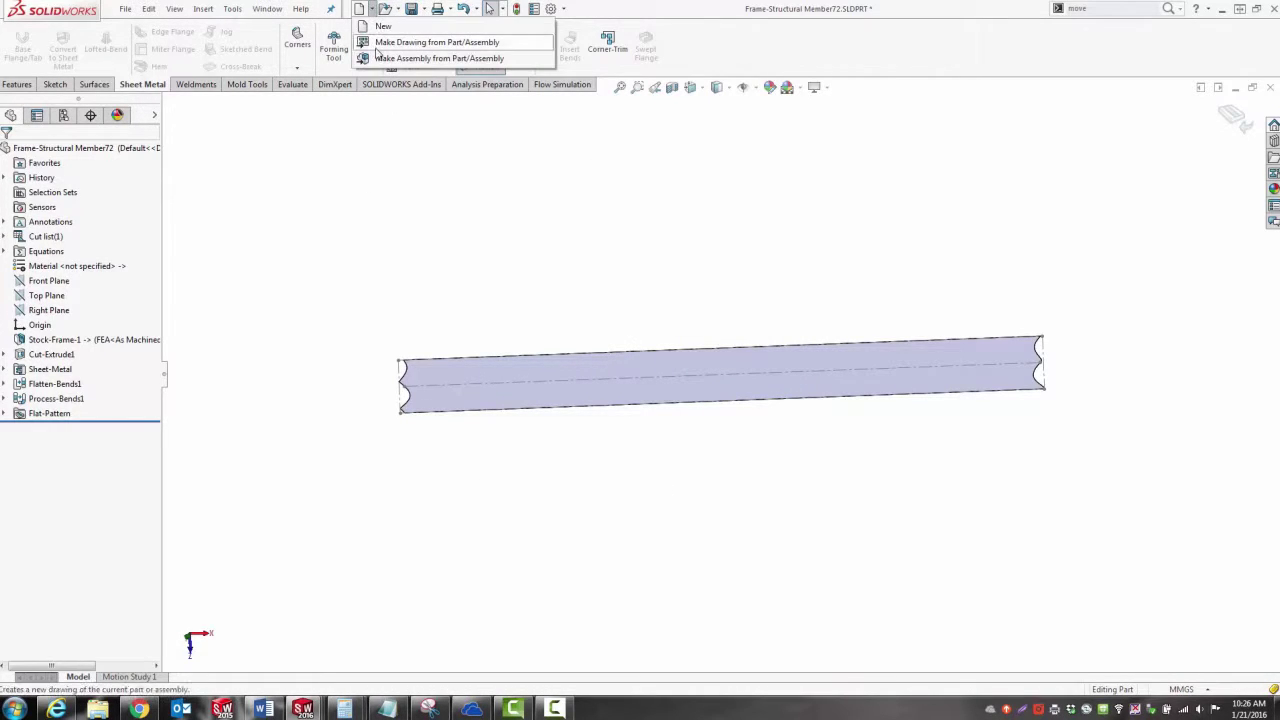
pyautogui.click(376, 44)
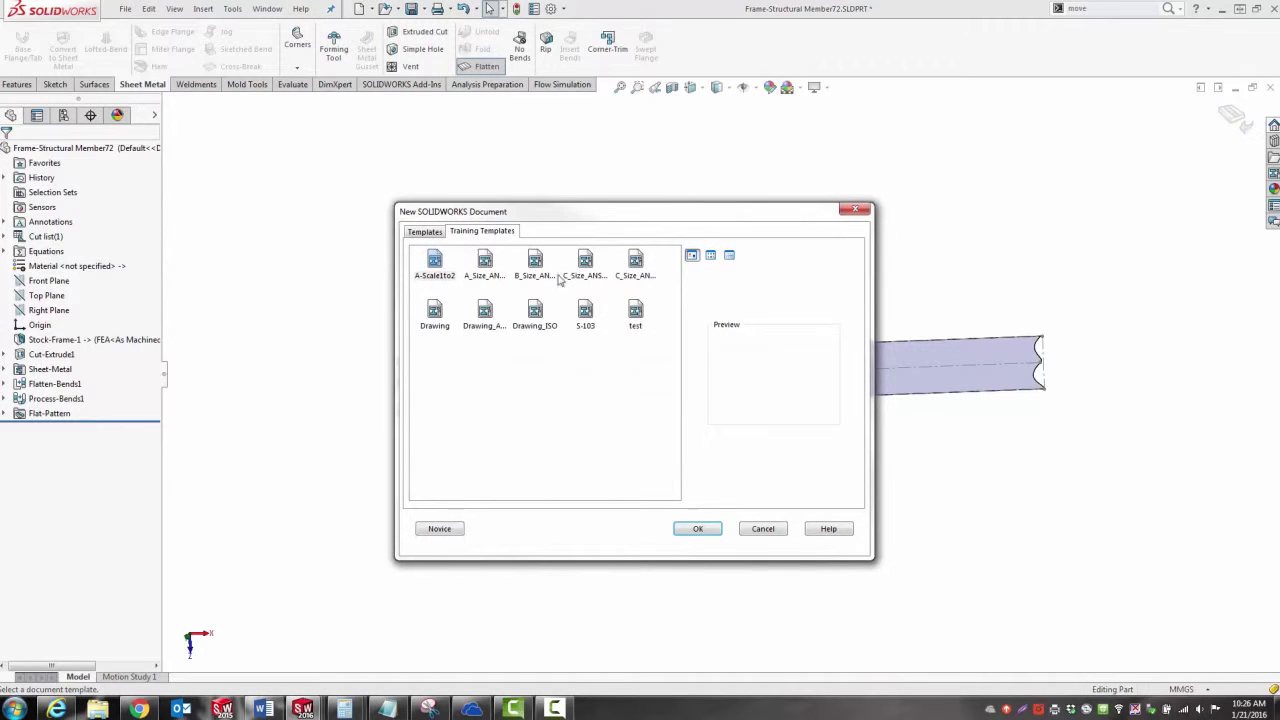
pyautogui.click(585, 262)
pyautogui.click(698, 528)
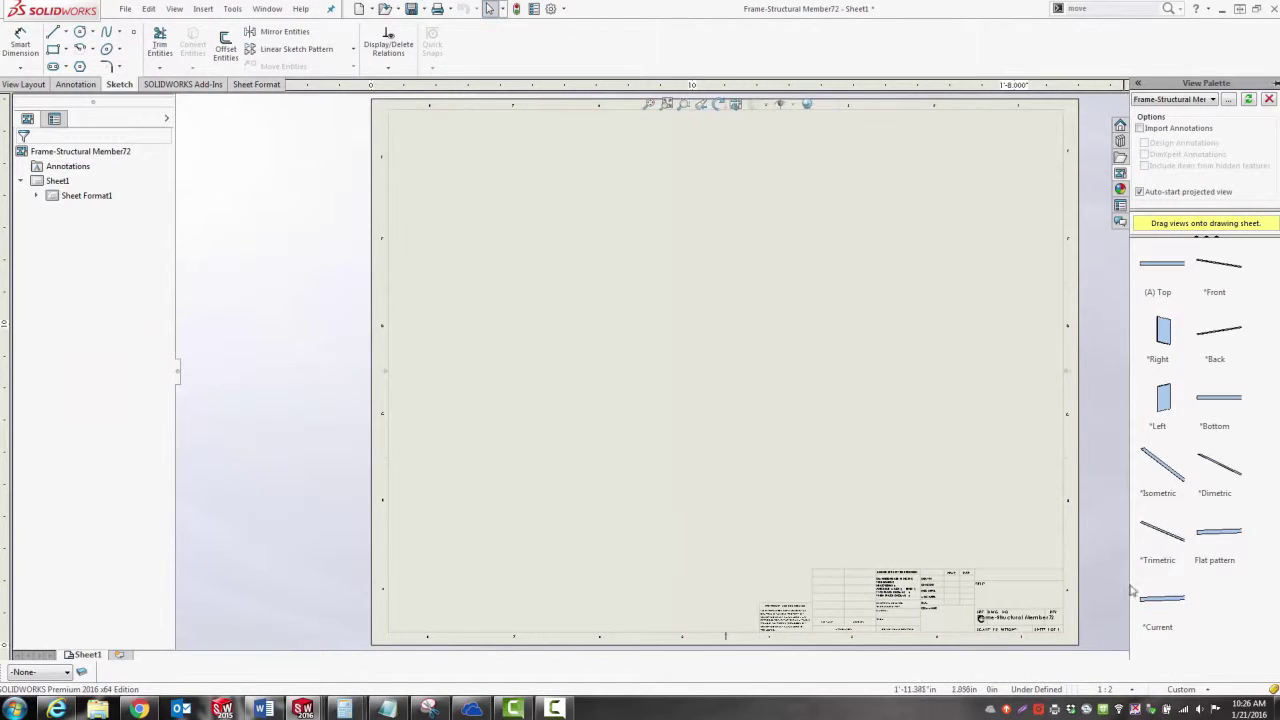
# Place the *Current view of Frame-Structural Member72 on the sheet at custom 1:1 scale.
pyautogui.moveTo(1160, 598)
pyautogui.mouseDown()
pyautogui.moveTo(680, 331)
pyautogui.moveTo(725, 240)
pyautogui.moveTo(703, 206)
pyautogui.mouseUp()
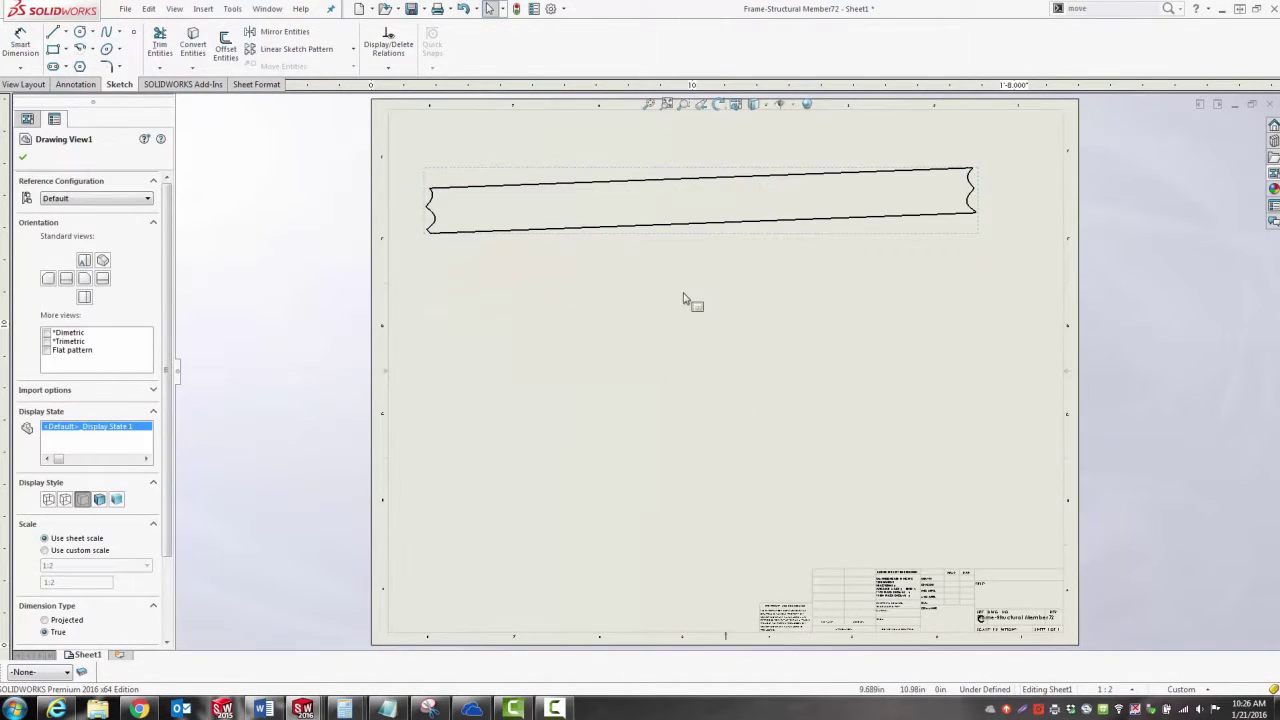
pyautogui.click(89, 551)
pyautogui.click(95, 565)
pyautogui.click(74, 582)
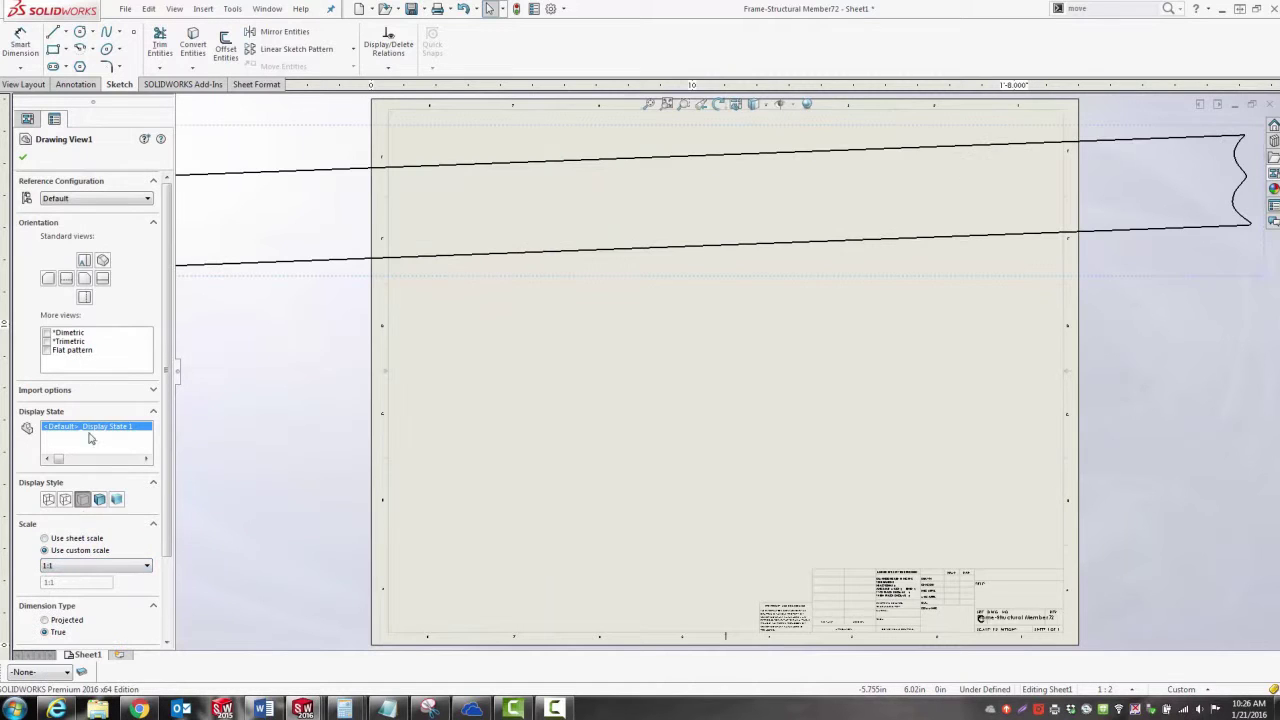
pyautogui.click(25, 160)
pyautogui.press('f')
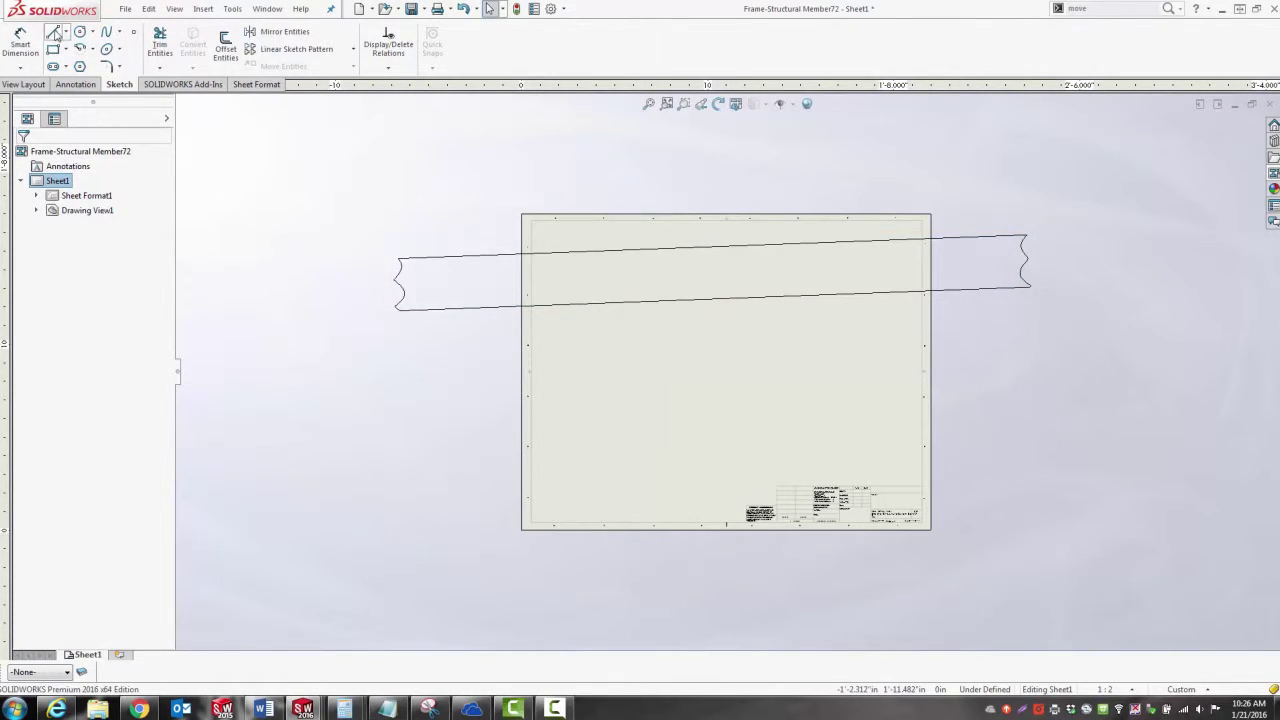
pyautogui.click(55, 33)
pyautogui.scroll(-6, 789, 409)
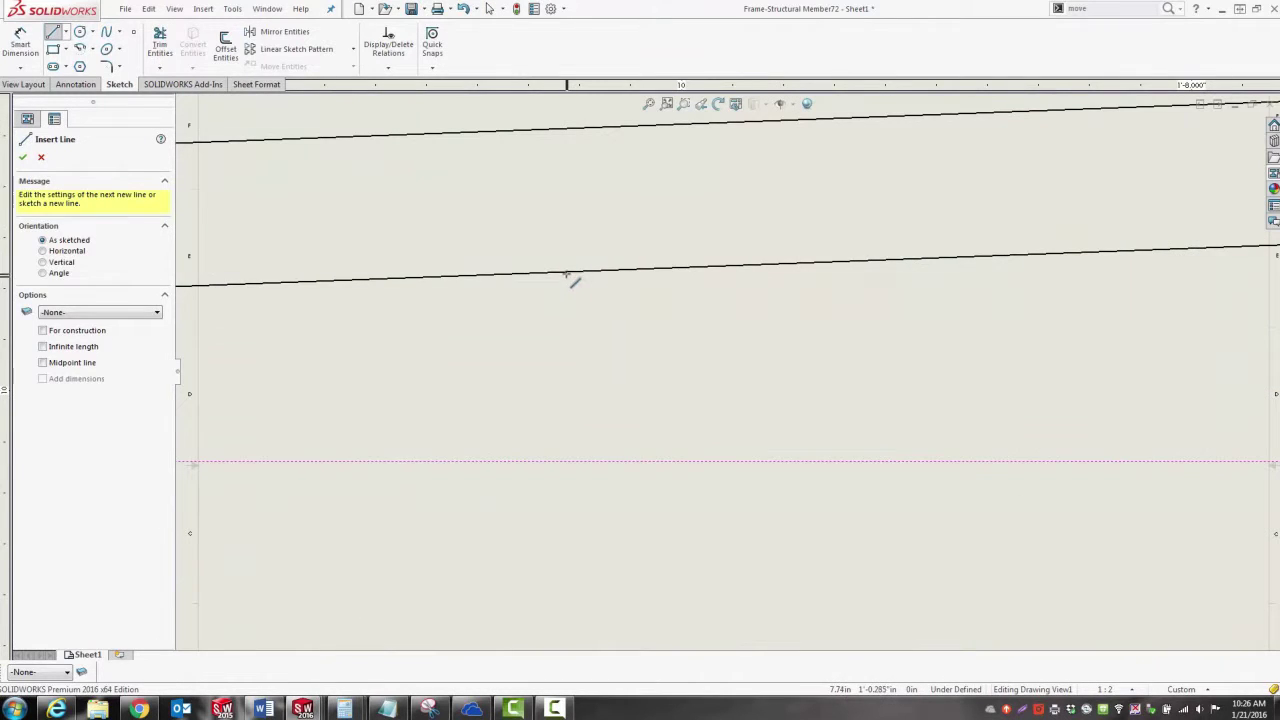
pyautogui.click(566, 272)
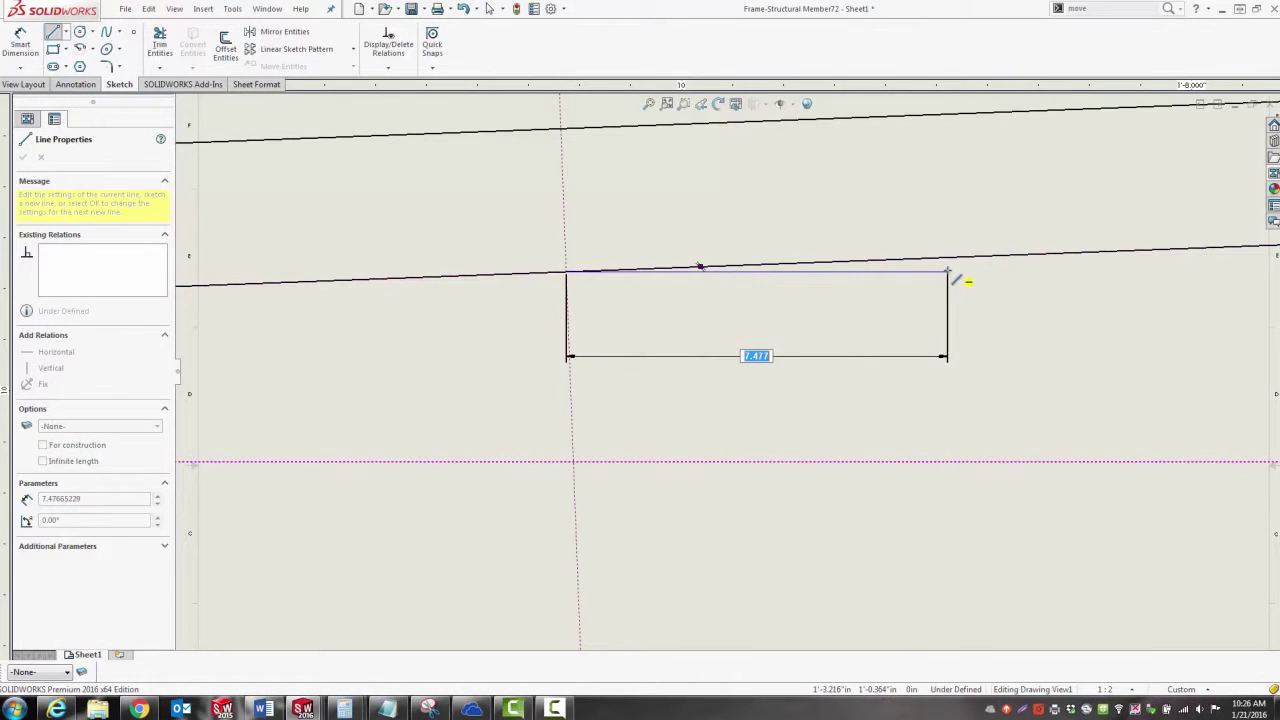
pyautogui.click(948, 271)
pyautogui.press('Escape')
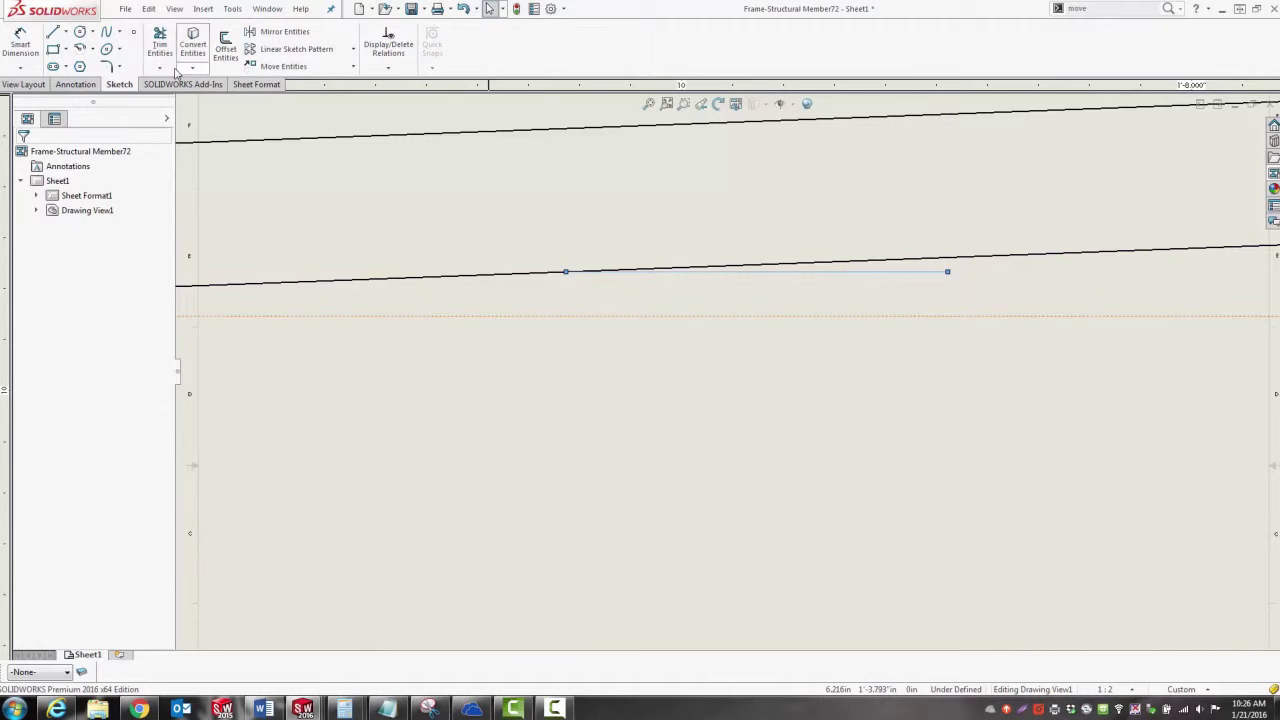
pyautogui.click(20, 45)
pyautogui.click(840, 270)
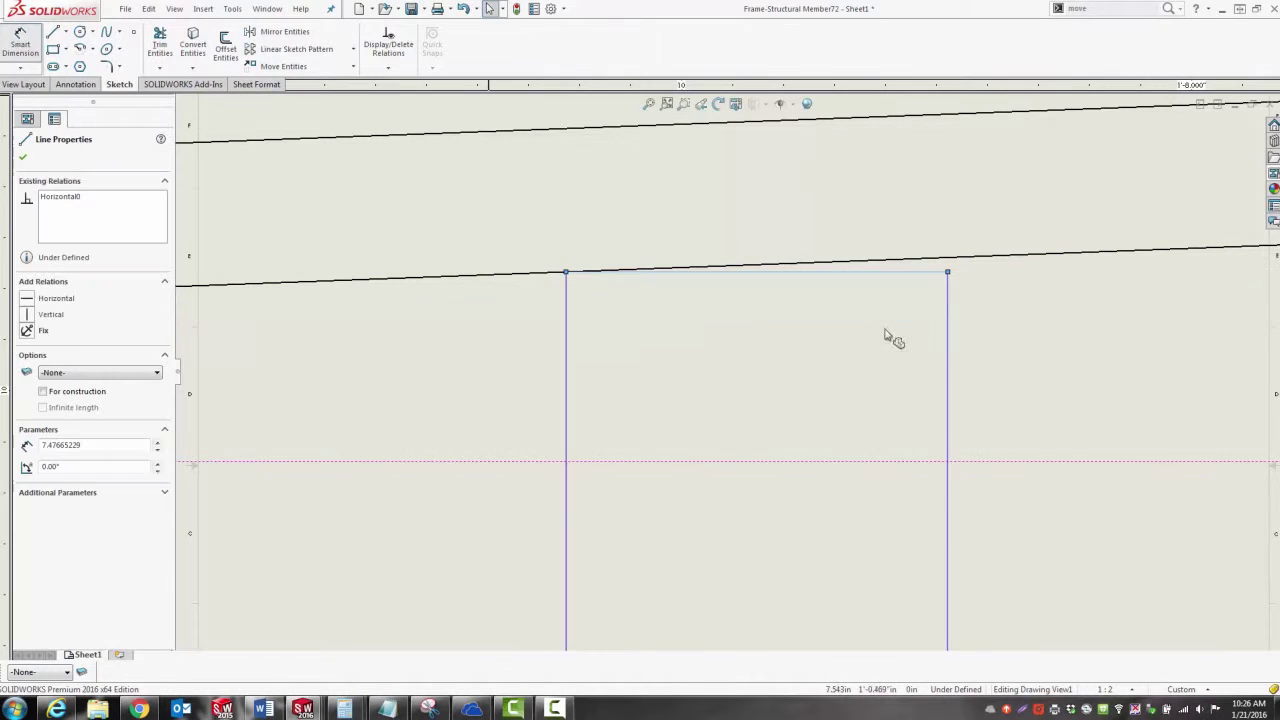
pyautogui.click(972, 258)
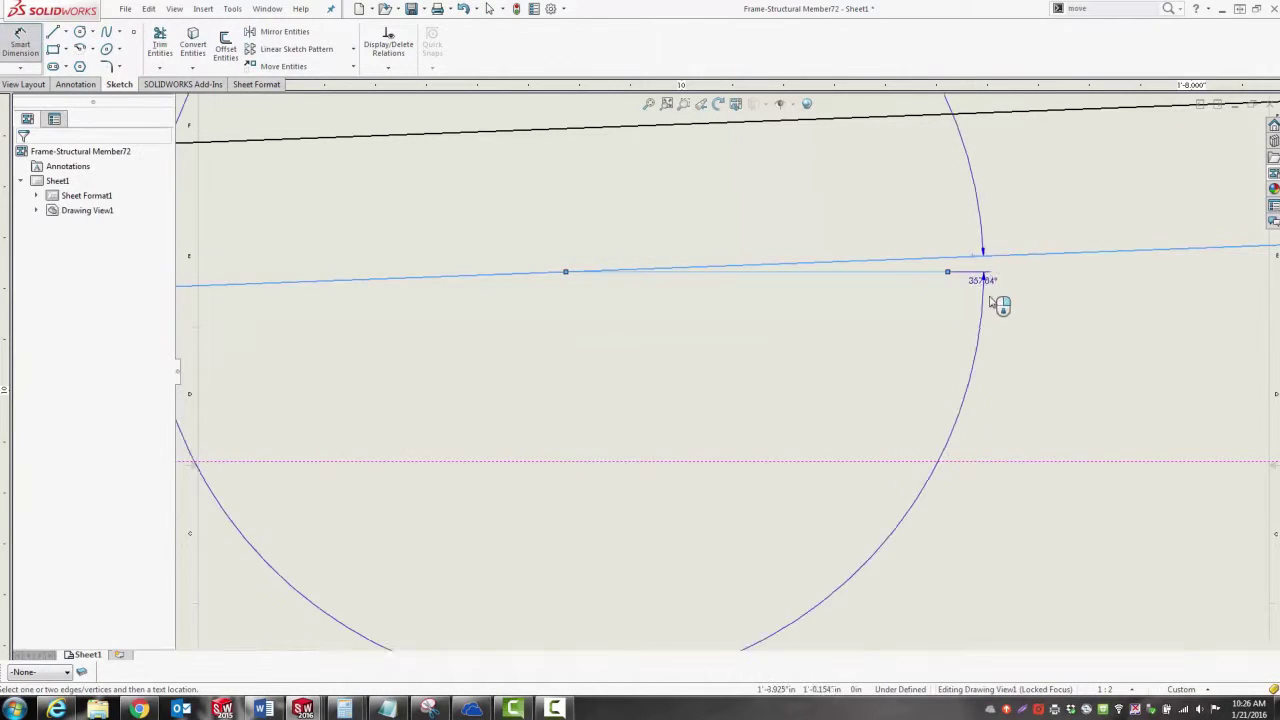
pyautogui.click(1071, 272)
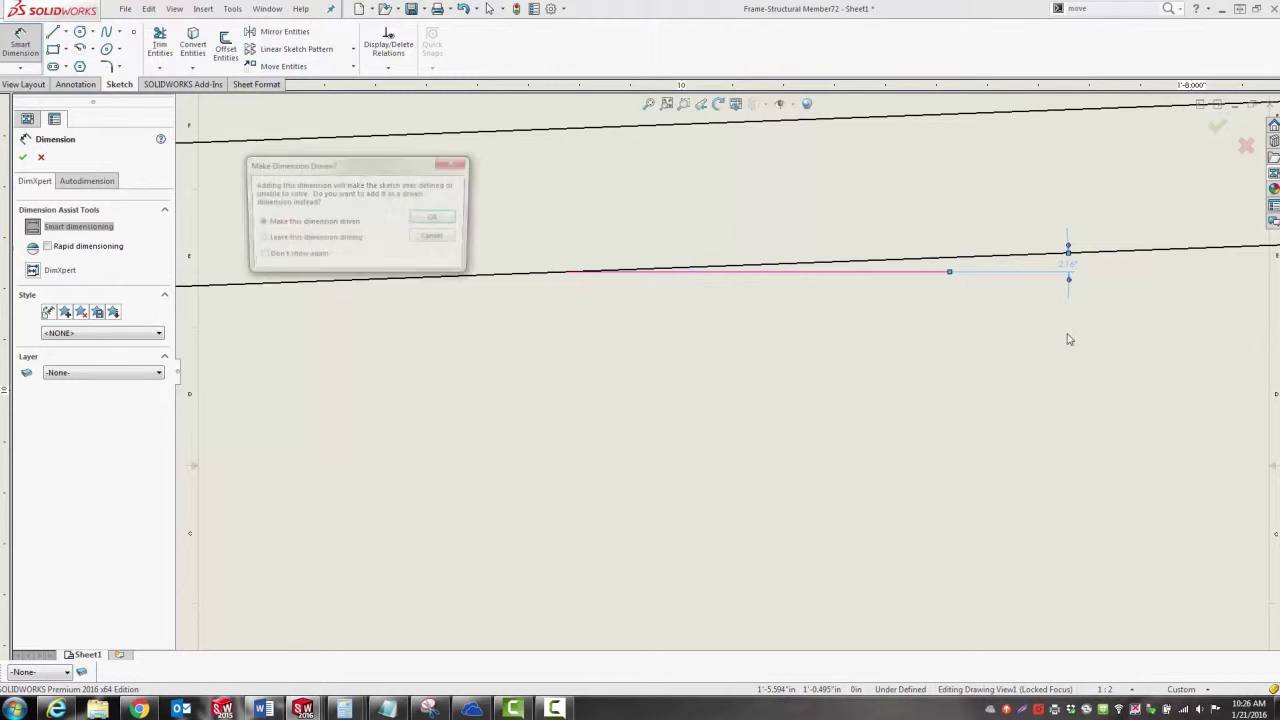
pyautogui.press('Escape')
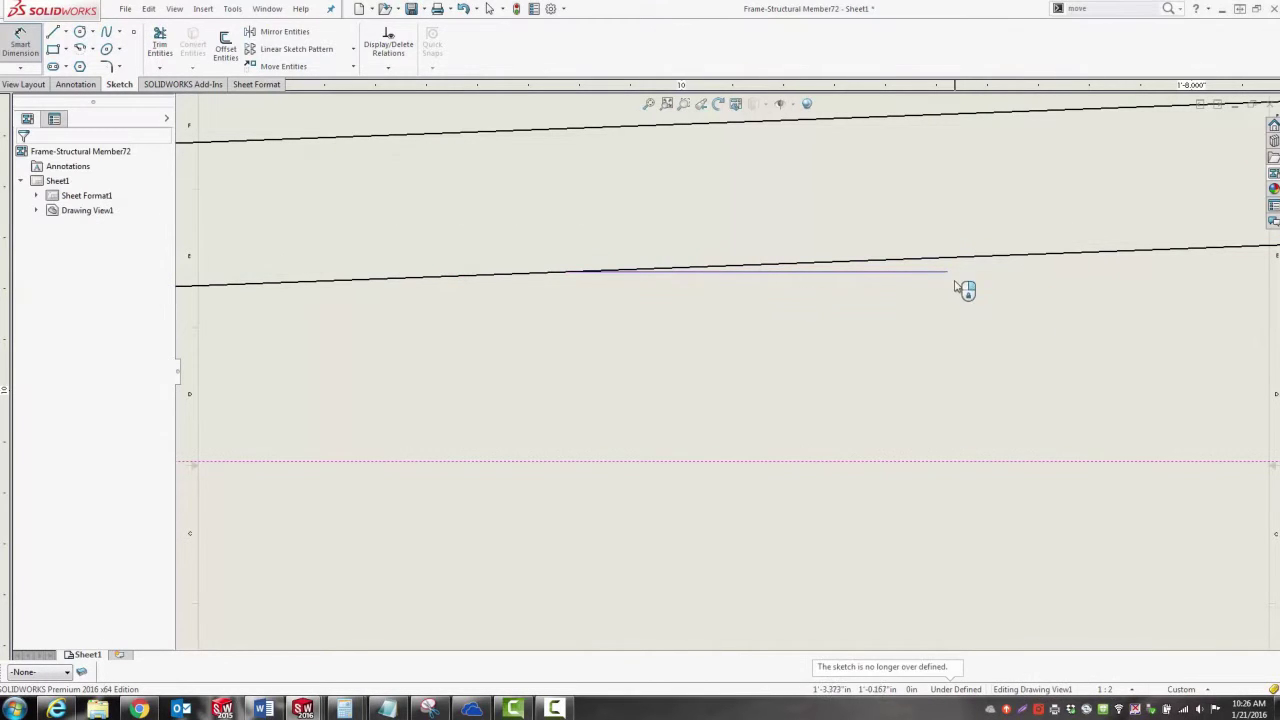
pyautogui.click(930, 278)
pyautogui.press('Delete')
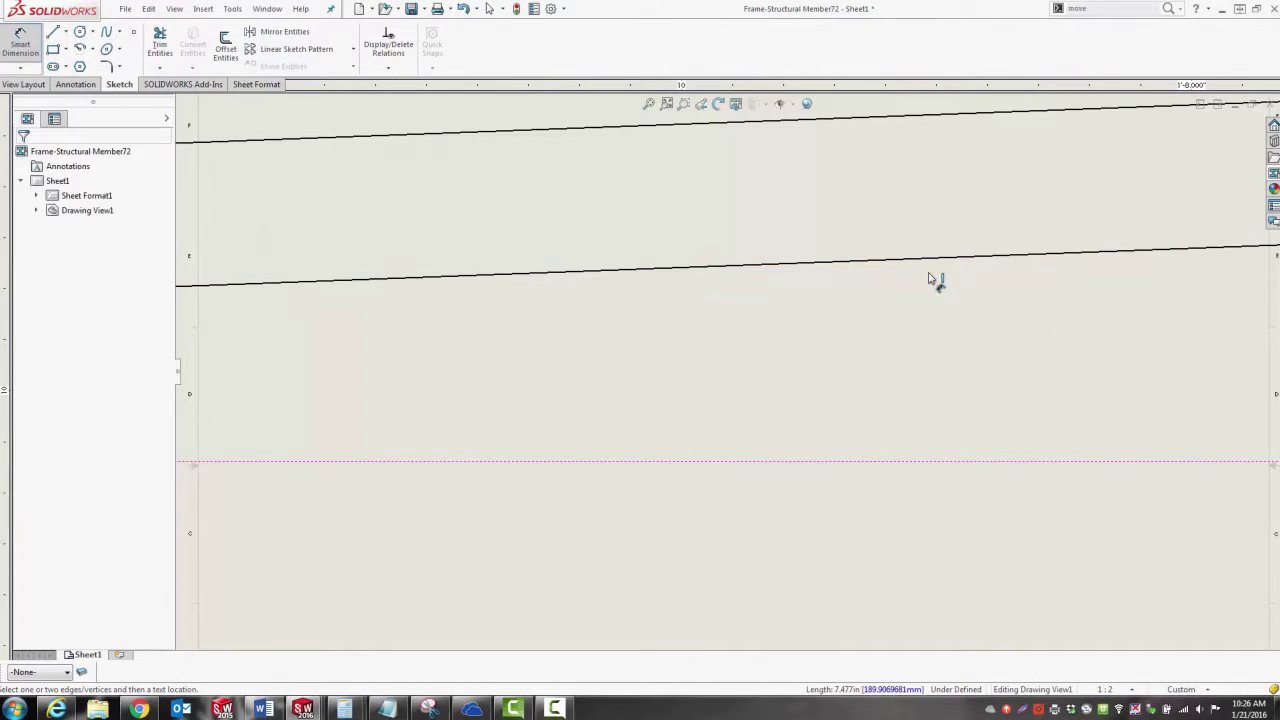
pyautogui.rightClick(527, 221)
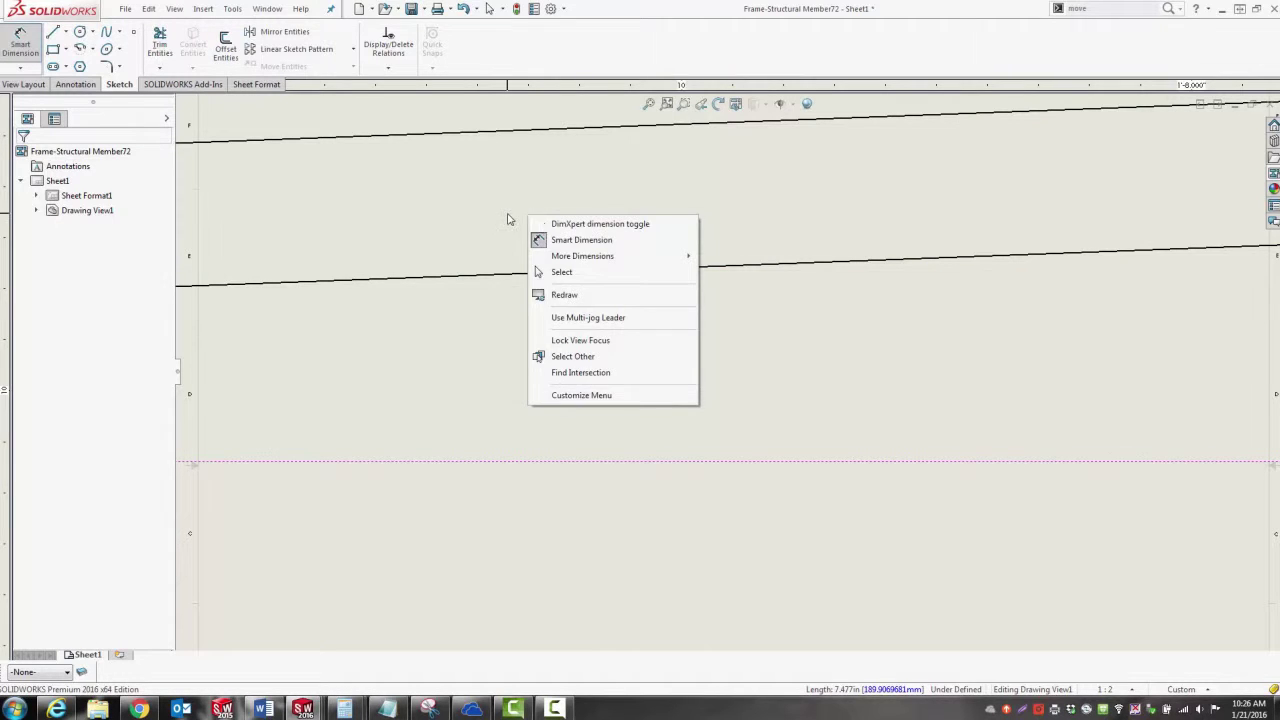
# Rotate Drawing View1 by -2.16° so the flattened strip lies level.
pyautogui.rightClick(508, 216)
pyautogui.press('Escape')
pyautogui.click(512, 220)
pyautogui.rightClick(514, 220)
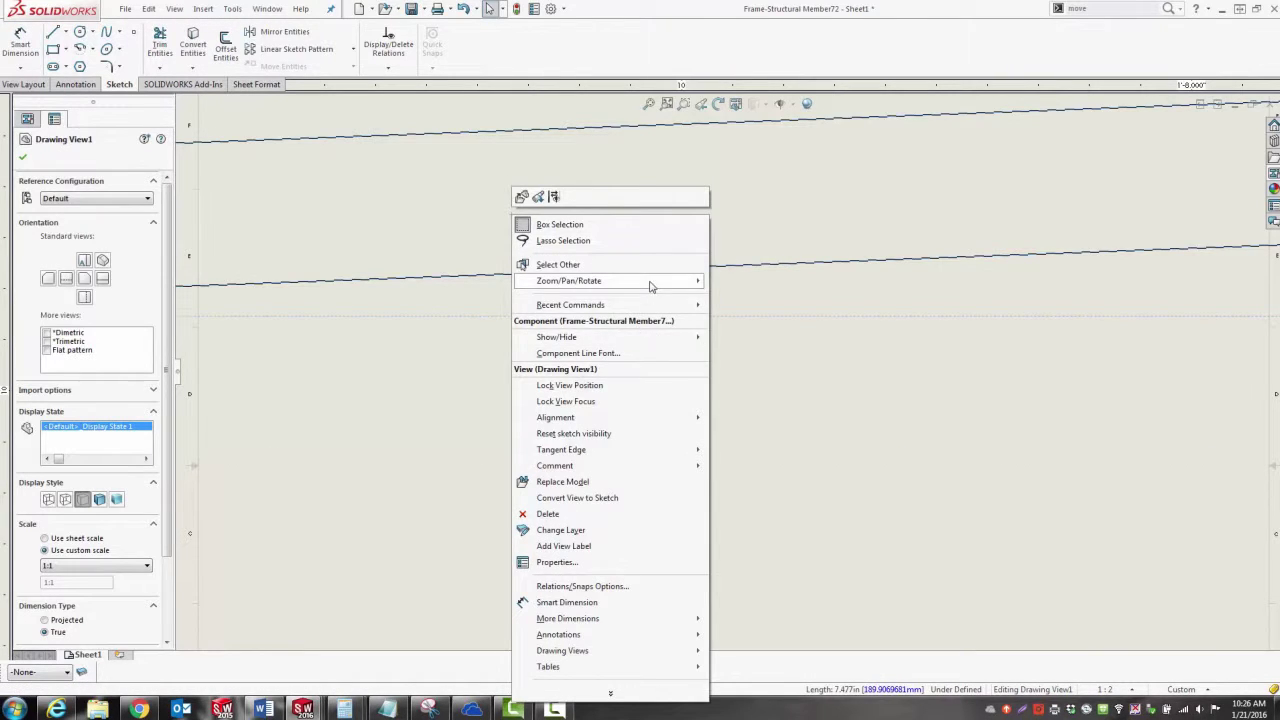
pyautogui.moveTo(684, 285)
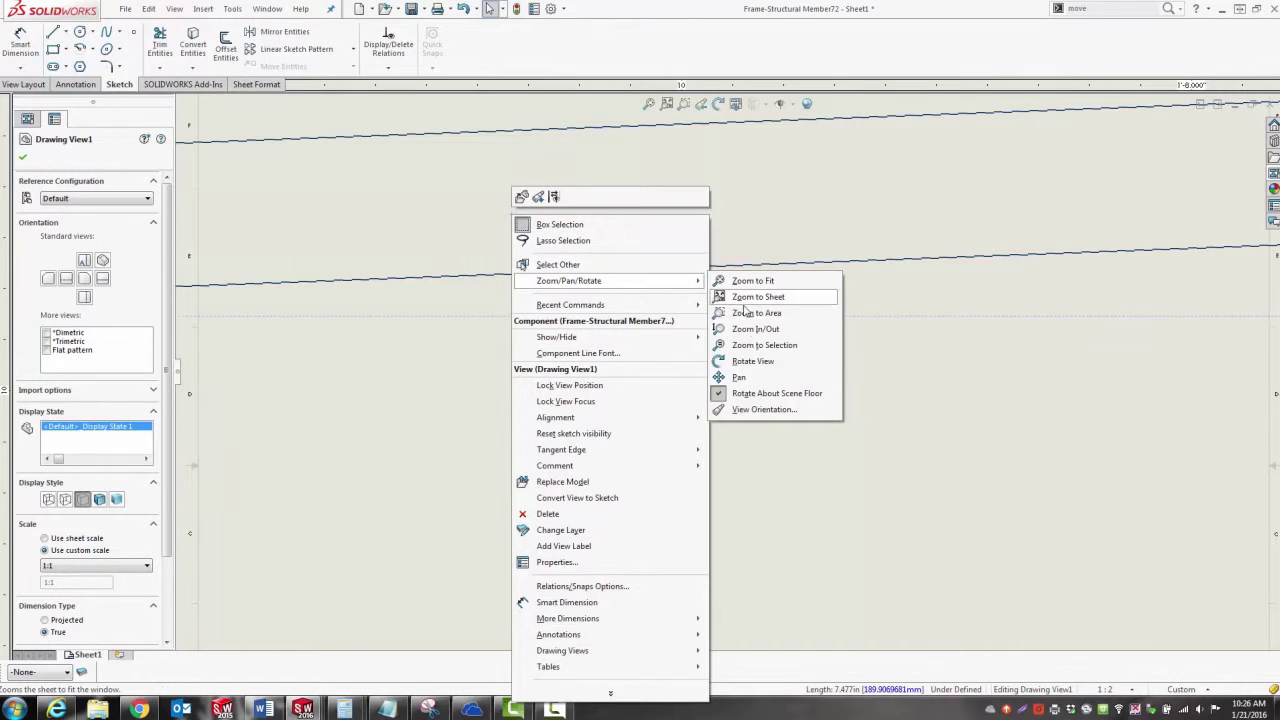
pyautogui.click(757, 366)
pyautogui.click(122, 168)
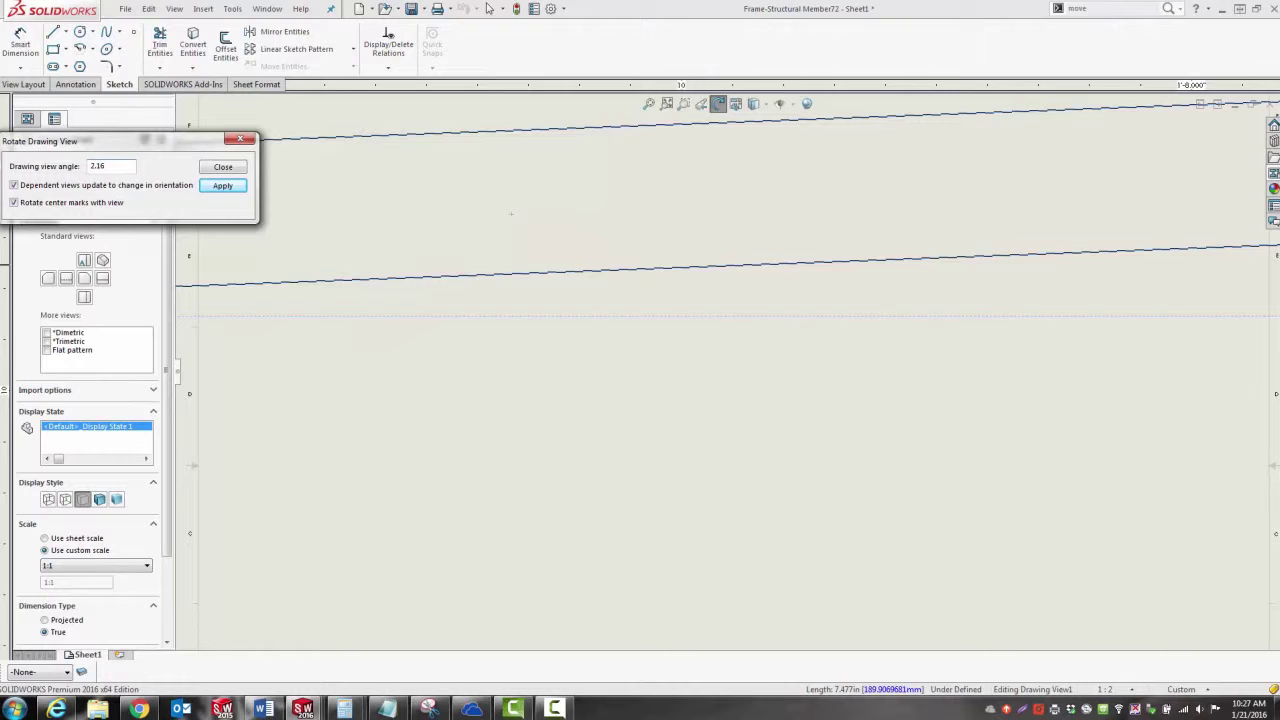
pyautogui.click(243, 192)
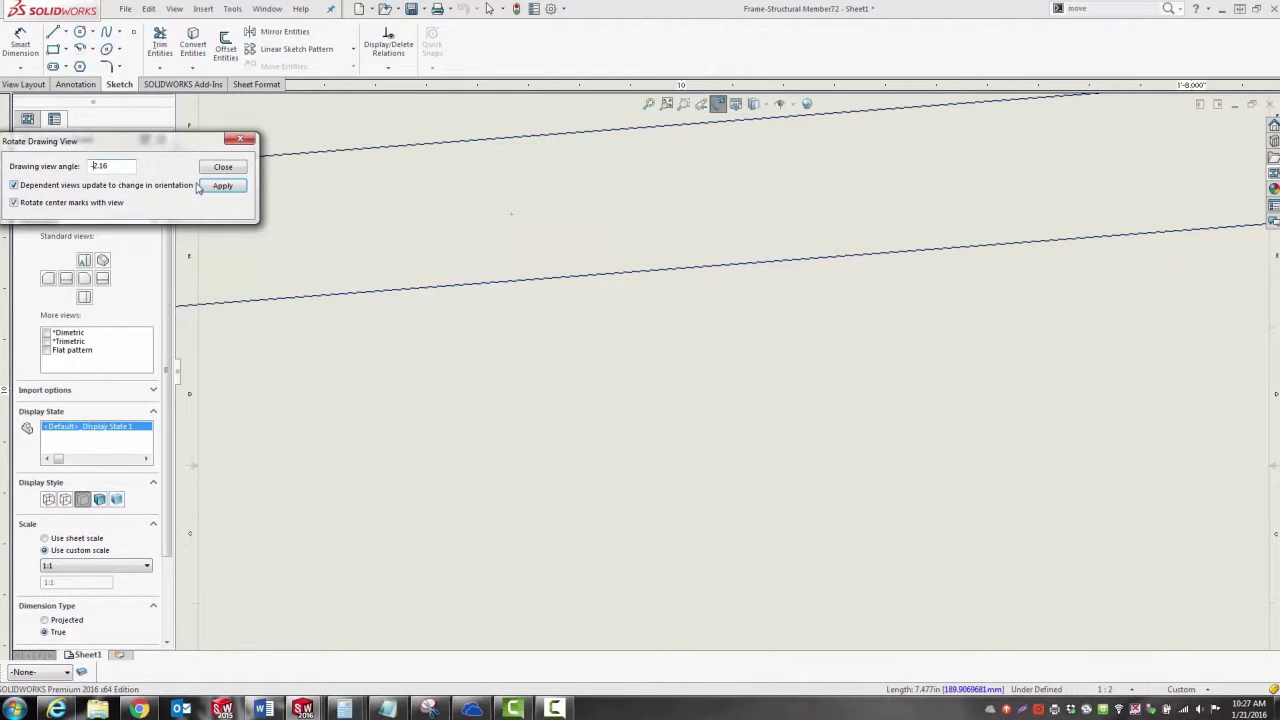
pyautogui.click(228, 188)
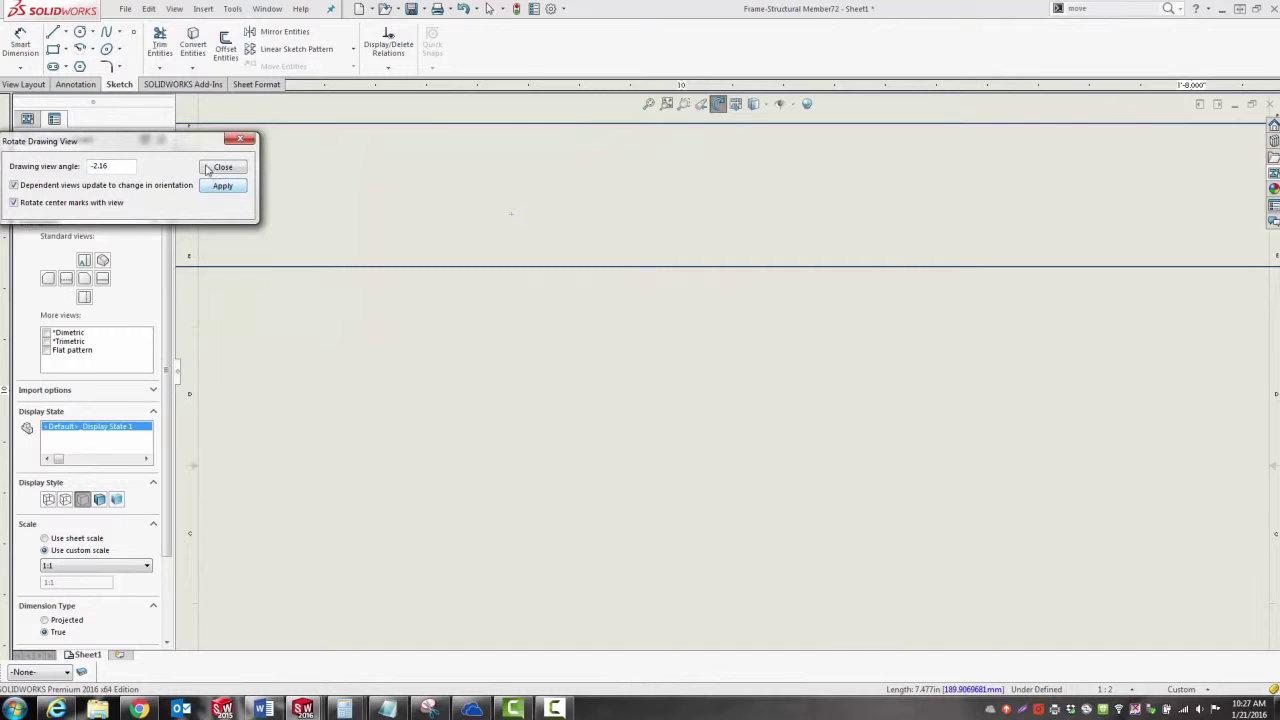
pyautogui.click(218, 168)
pyautogui.click(24, 157)
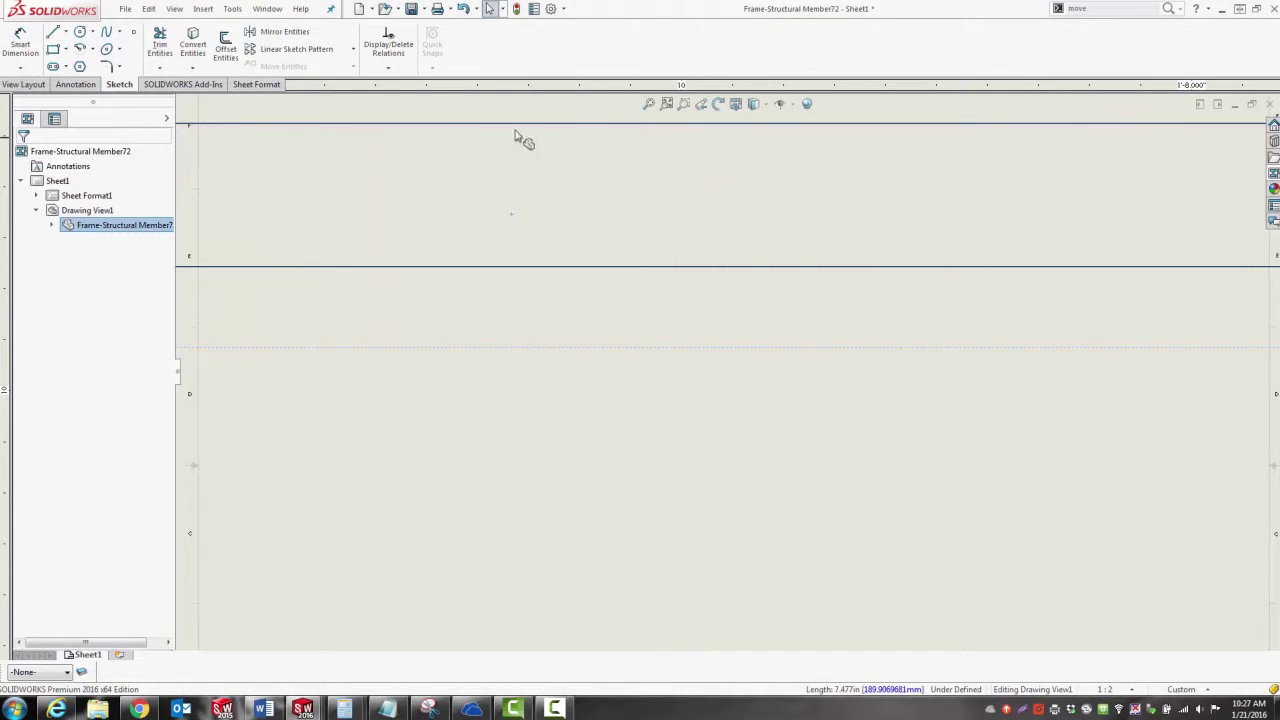
# Add a zig-zag break across the middle of Drawing View1 and move the view to the sheet's upper left.
pyautogui.click(645, 105)
pyautogui.click(657, 305)
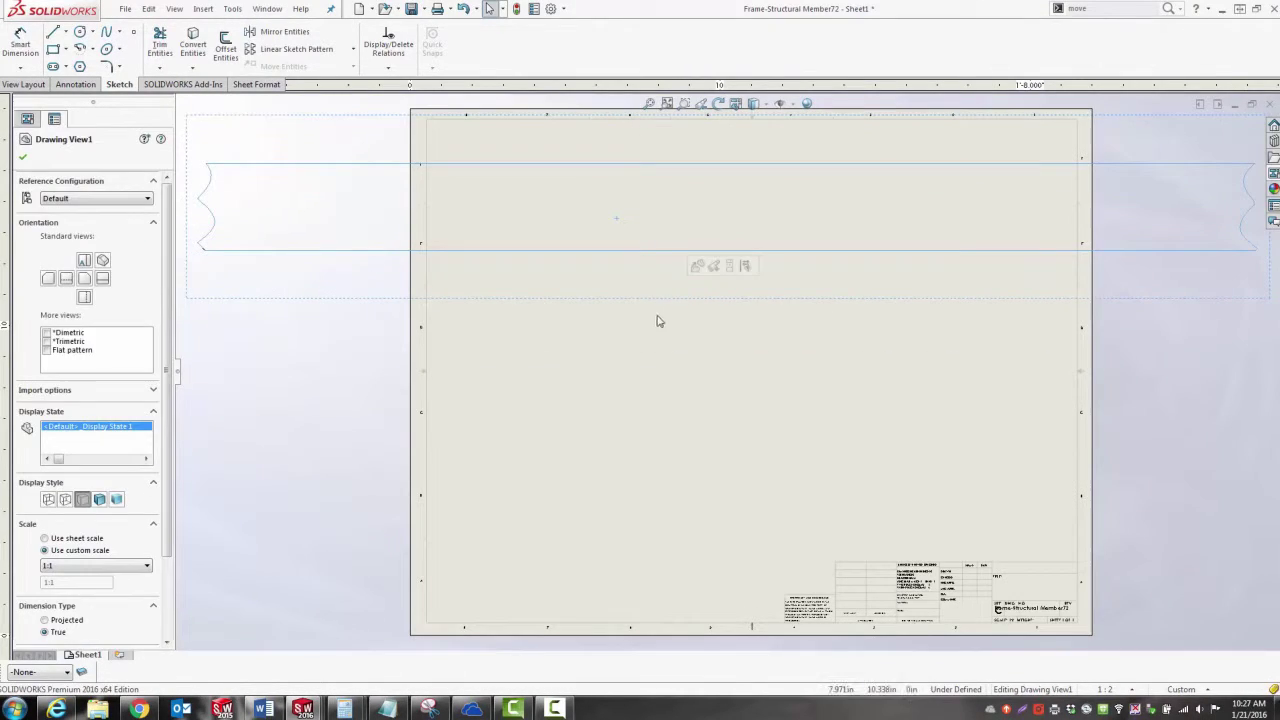
pyautogui.click(500, 349)
pyautogui.click(24, 84)
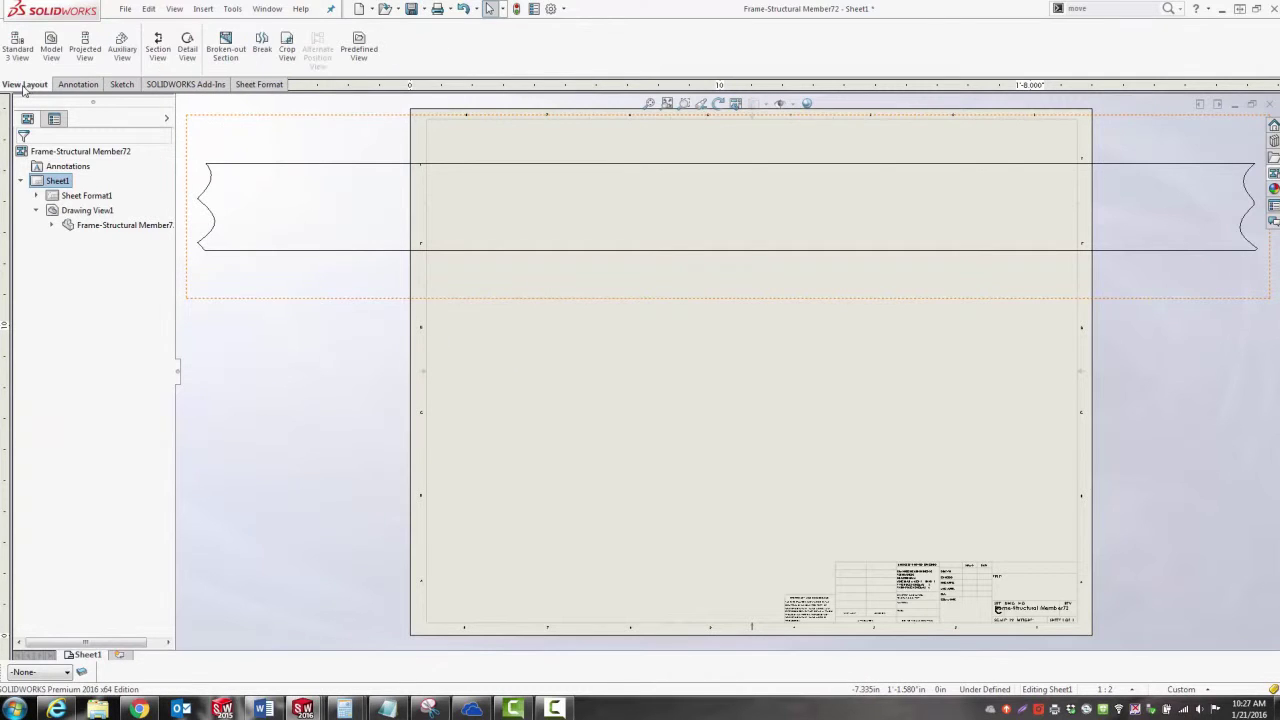
pyautogui.click(262, 46)
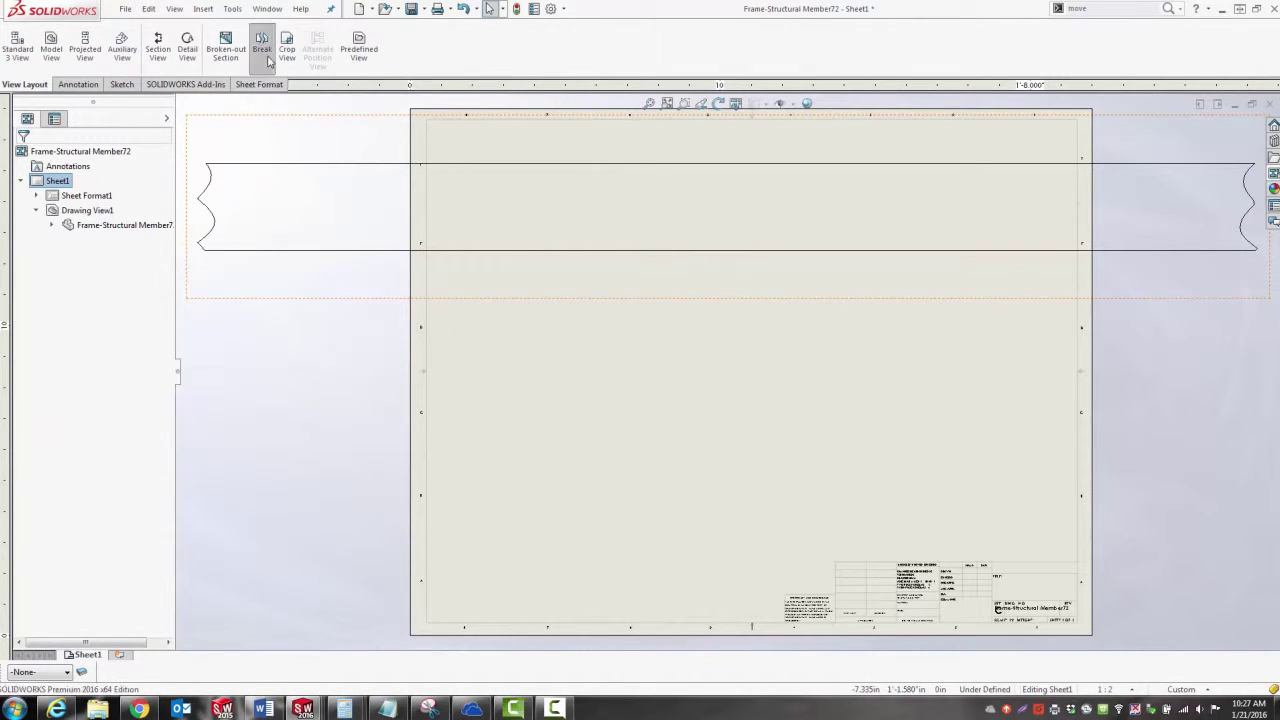
pyautogui.click(250, 222)
pyautogui.click(247, 212)
pyautogui.click(1204, 217)
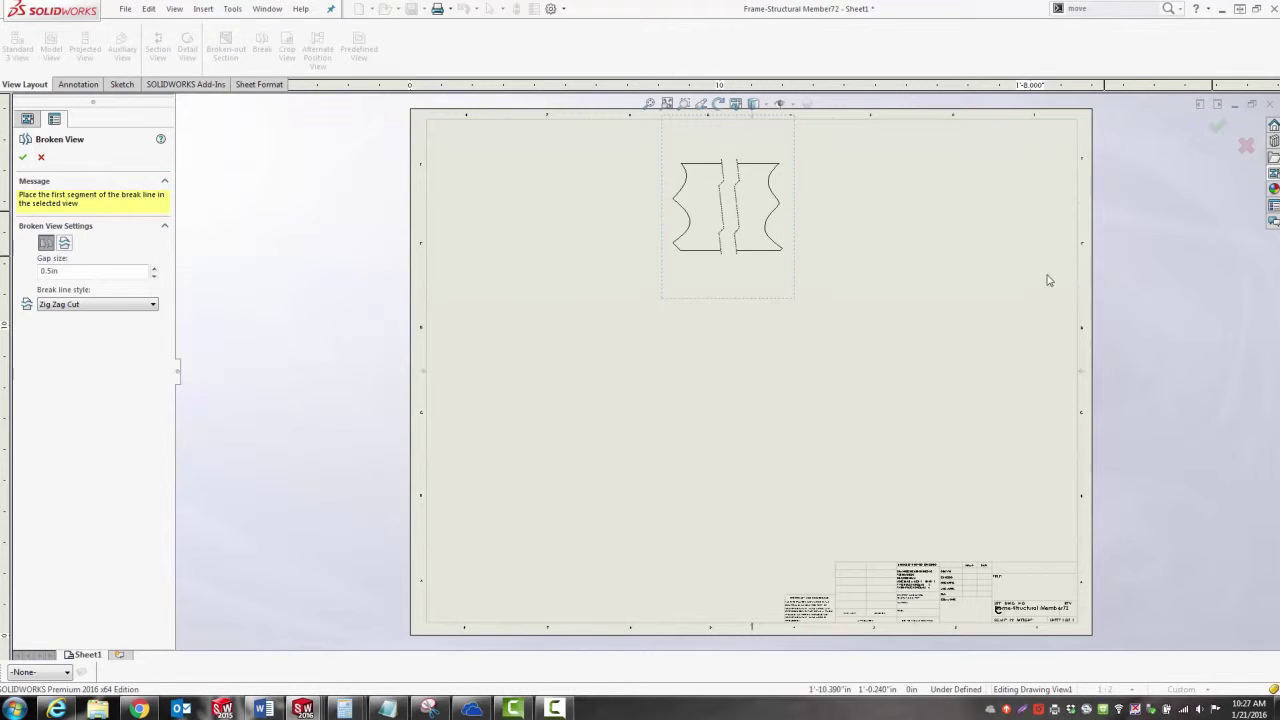
pyautogui.click(22, 158)
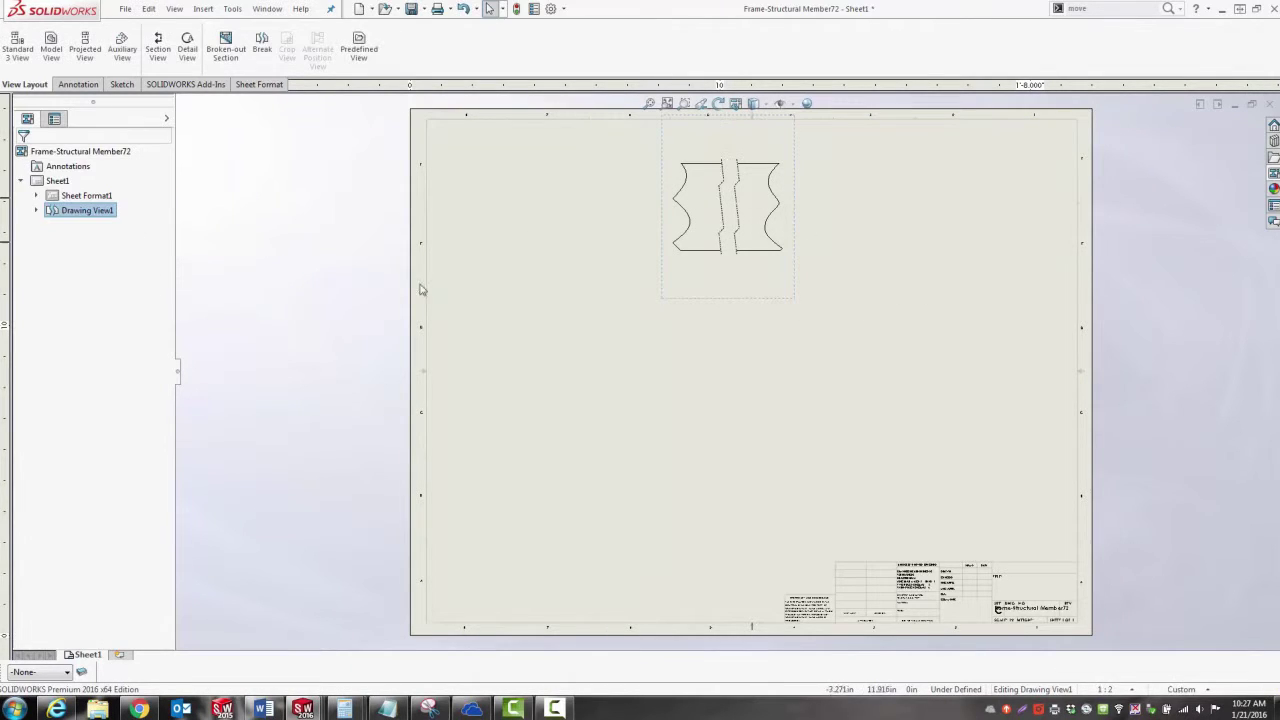
pyautogui.moveTo(672, 326); pyautogui.dragTo(505, 330)
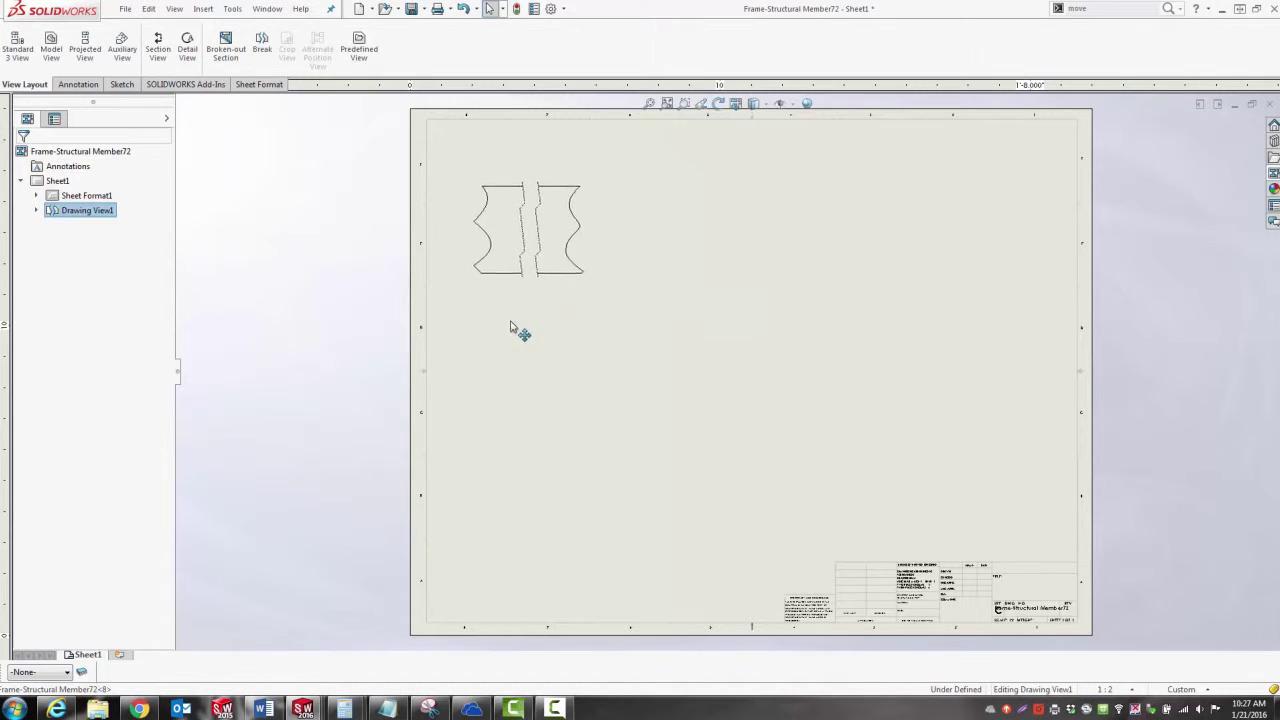
pyautogui.click(475, 378)
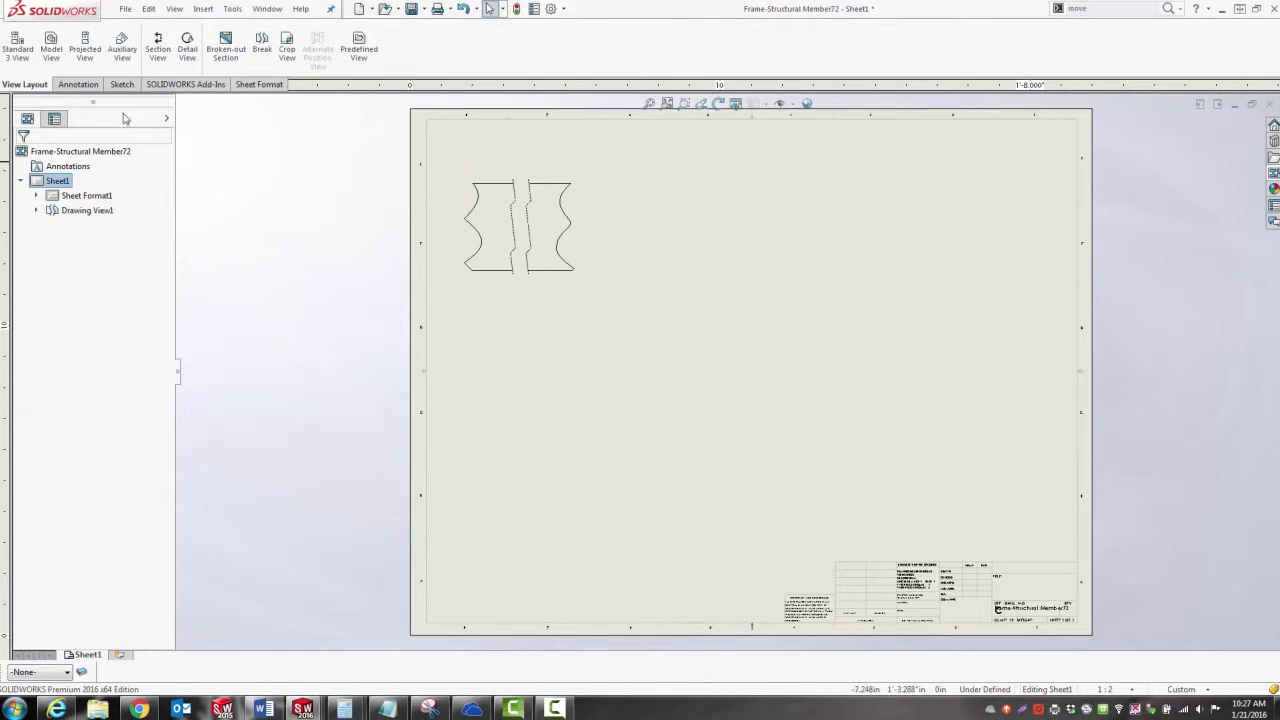
# Smart-dimension the view's top edge, placing the 2'-9.830" overall length above it.
pyautogui.click(78, 84)
pyautogui.click(20, 45)
pyautogui.scroll(3, 565, 210)
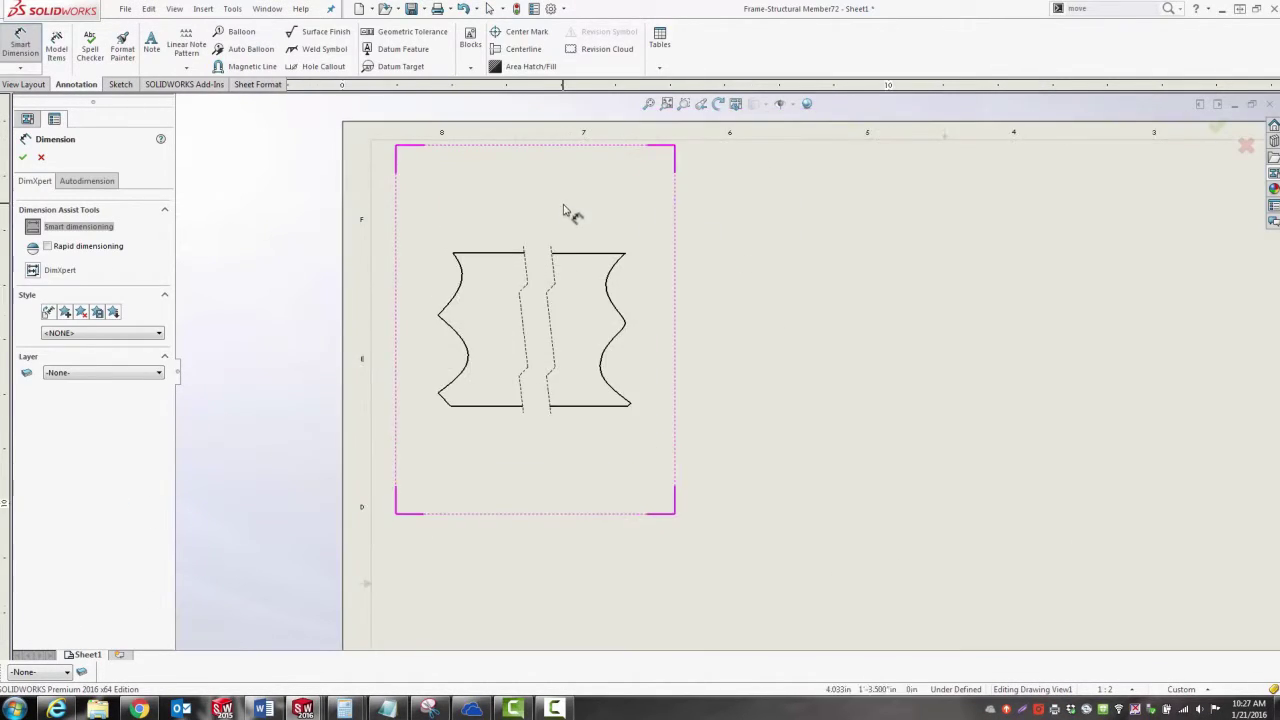
pyautogui.scroll(2, 540, 260)
pyautogui.click(514, 320)
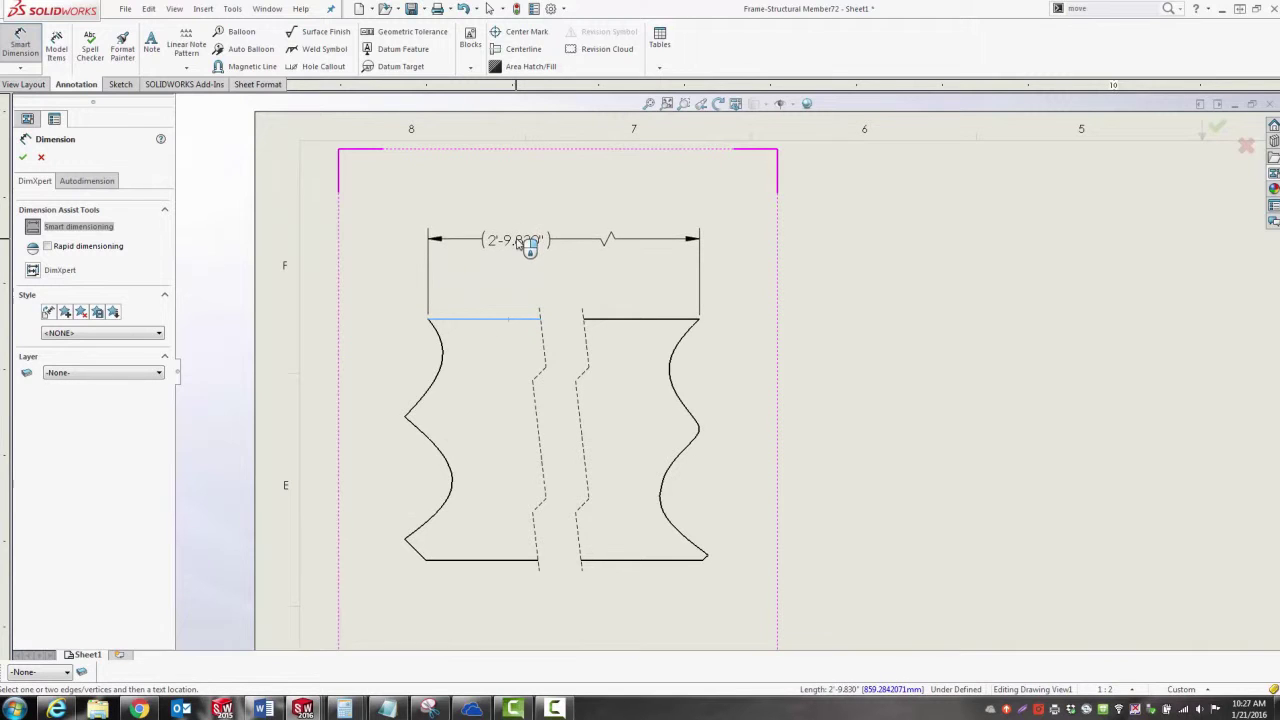
pyautogui.click(545, 237)
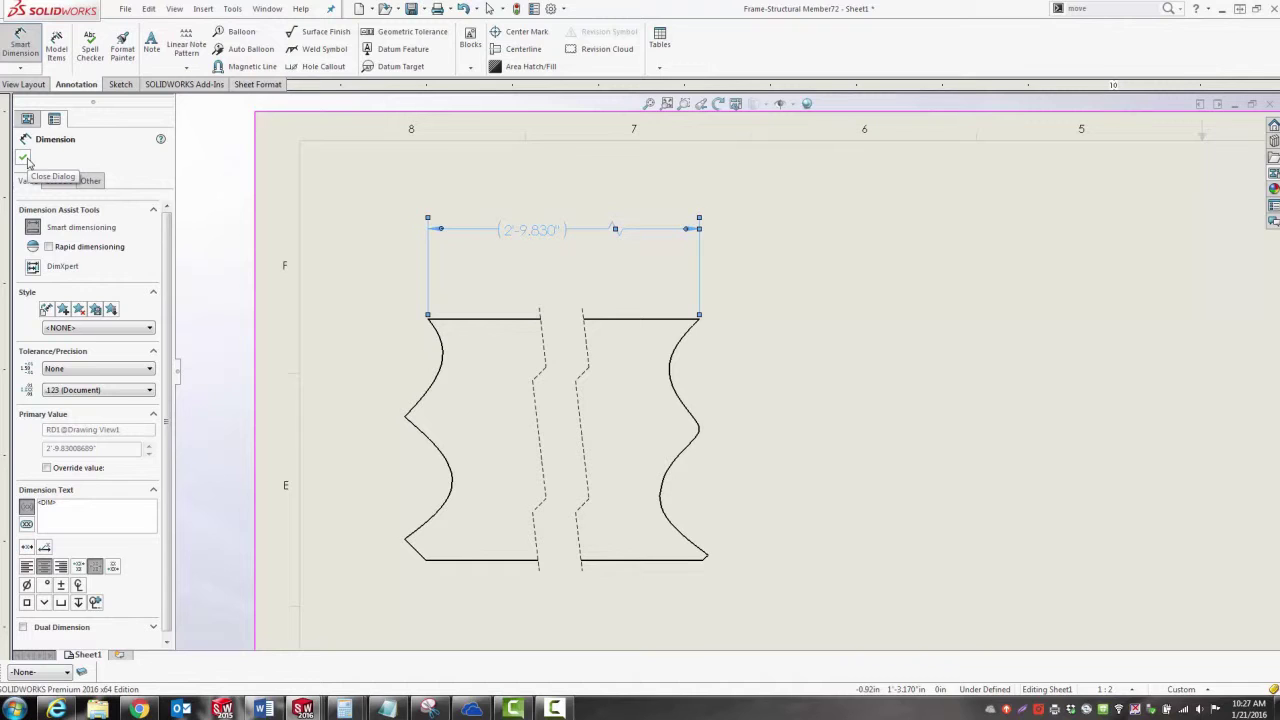
pyautogui.click(23, 158)
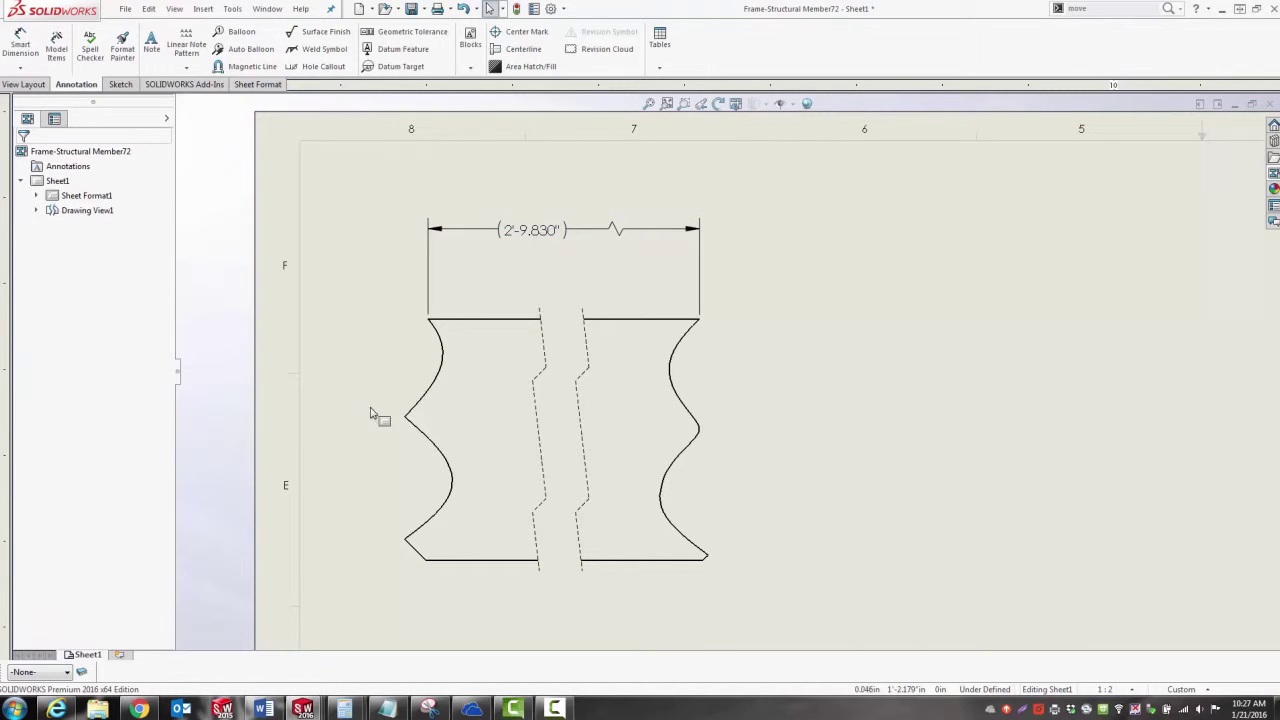